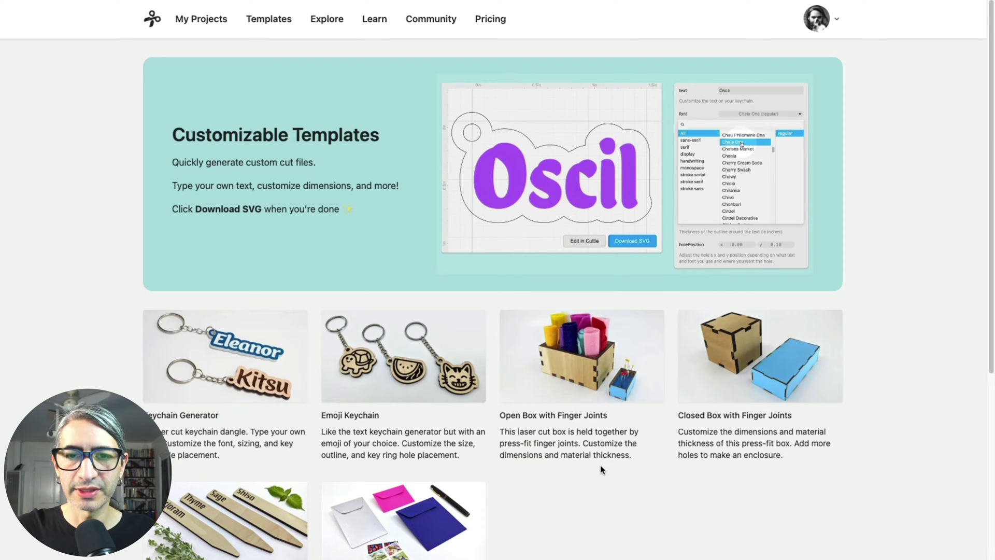
Open the Open Box with Finger Joints template in the editor and make a private remix copy.
left_click(591, 416)
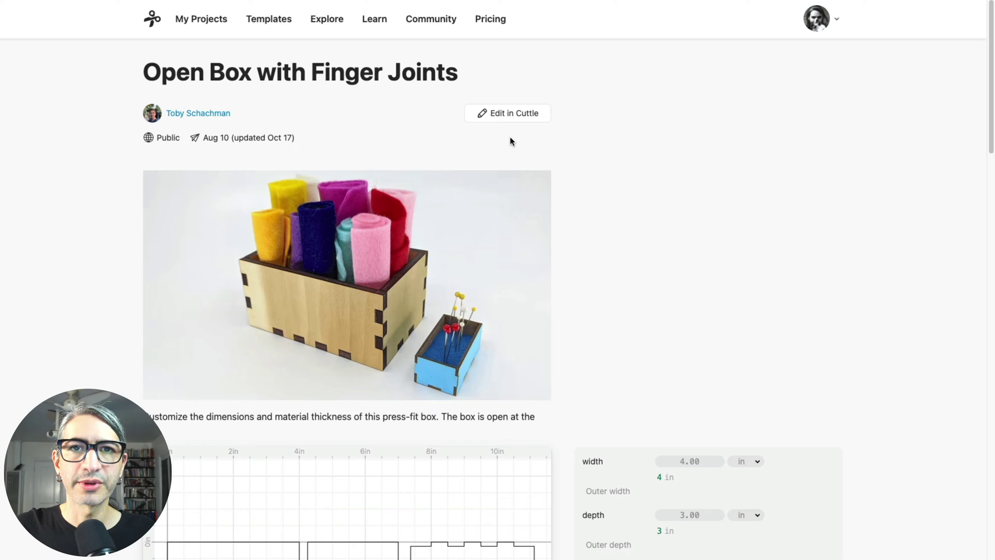
left_click(513, 114)
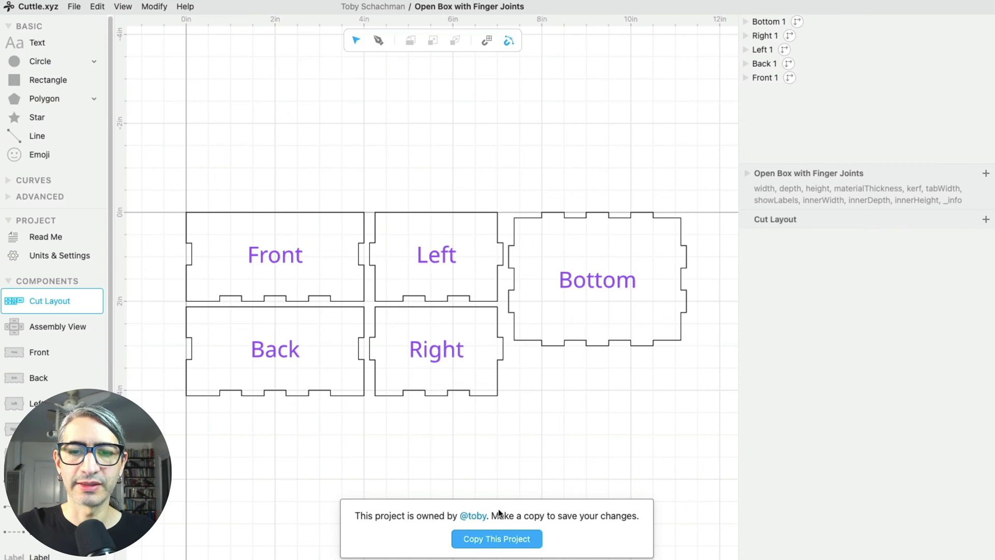
left_click(506, 540)
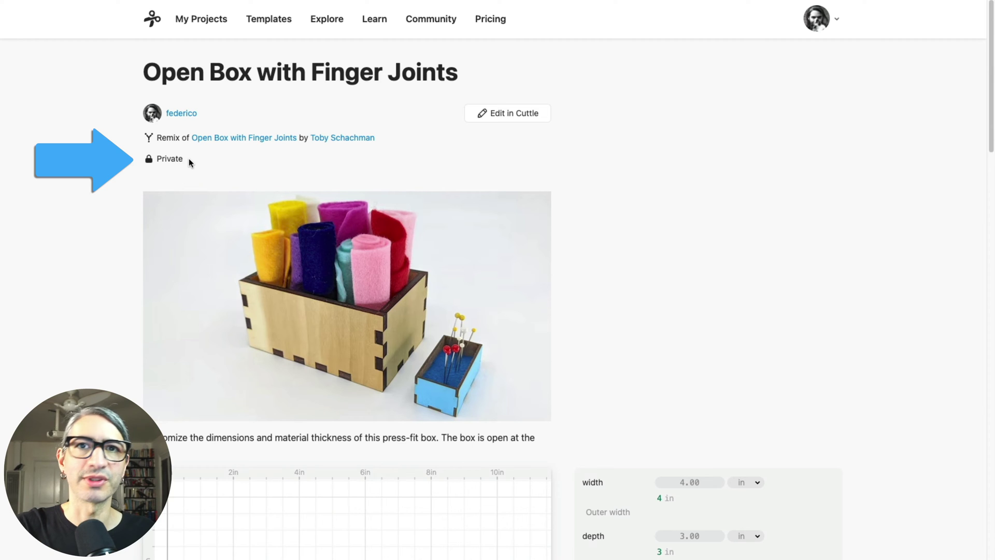
Try a wider width and deeper depth, then revert both to the 4.00 in and 3.00 in defaults.
scroll(701, 271, "down", 3)
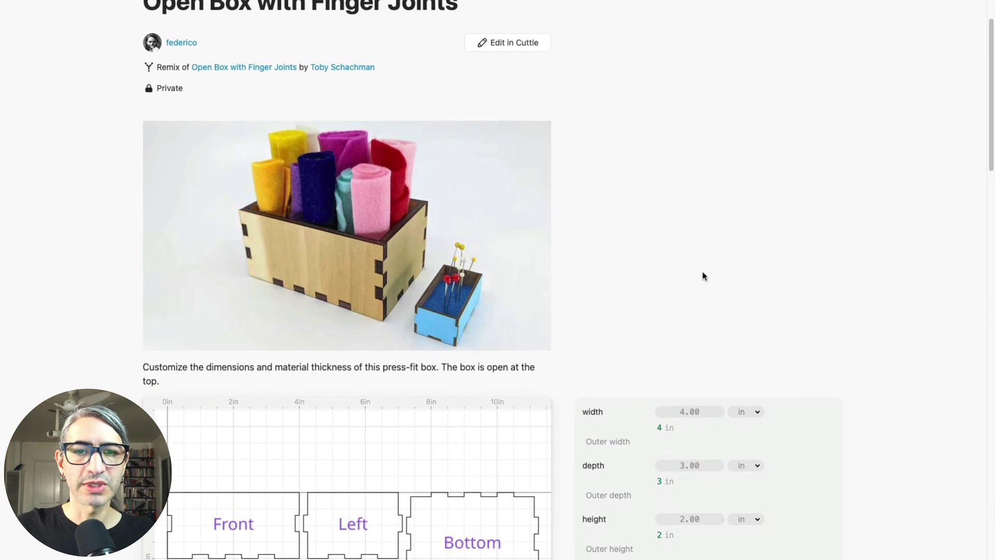
scroll(702, 273, "down", 5)
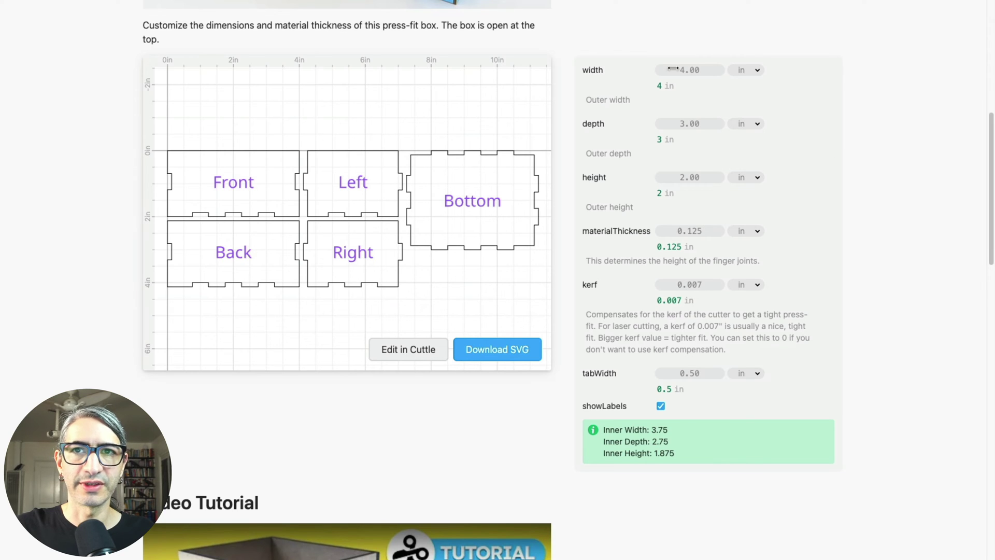
left_click_drag(697, 70, 751, 71)
left_click_drag(679, 123, 717, 123)
left_click(826, 70)
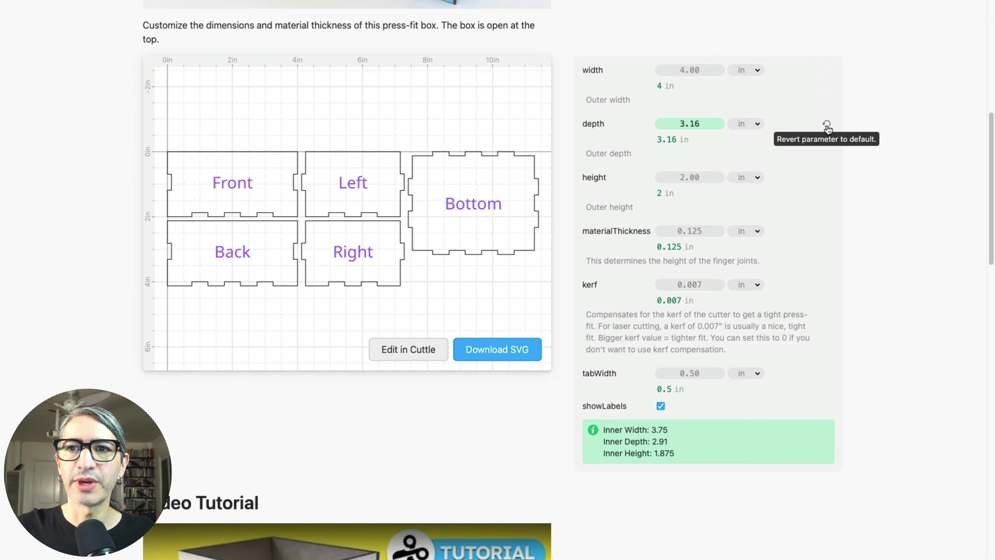
left_click(826, 123)
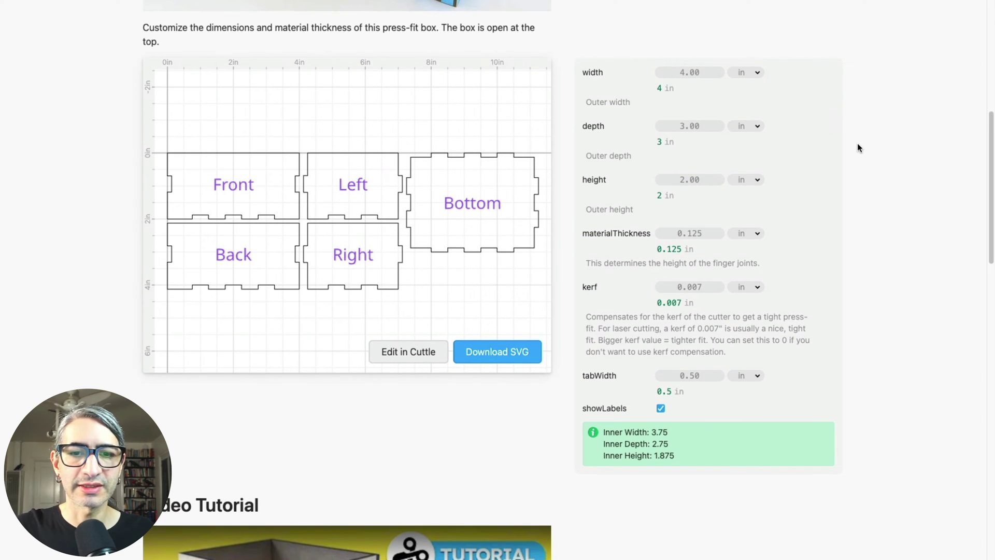
scroll(810, 151, "up", 8)
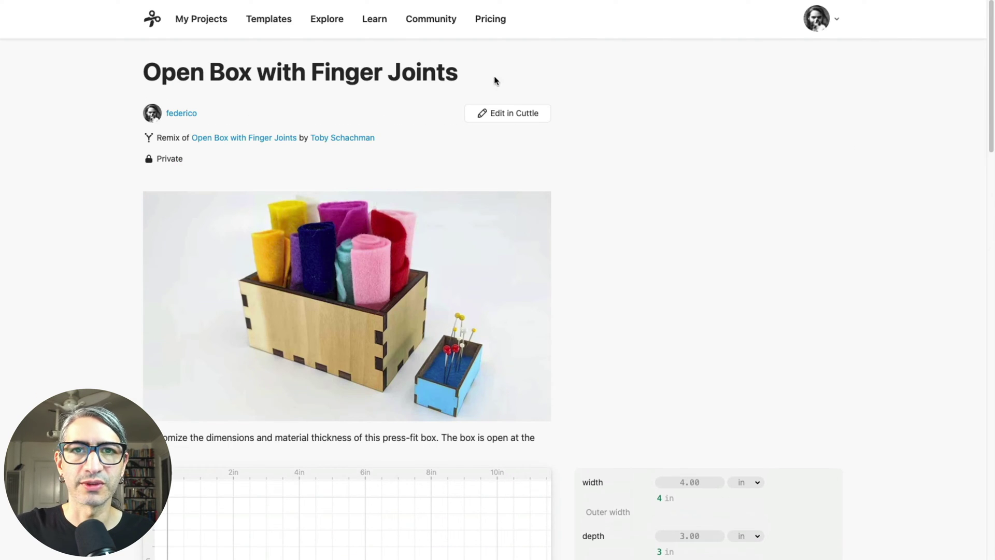
Open the copied box in the editor and expand its width, depth, height and thickness parameters.
left_click(508, 114)
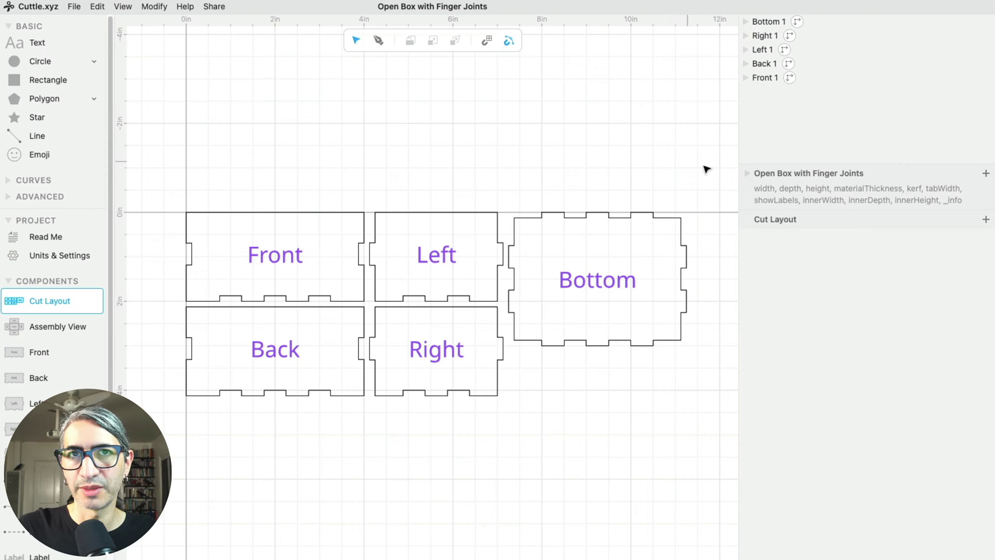
left_click(749, 174)
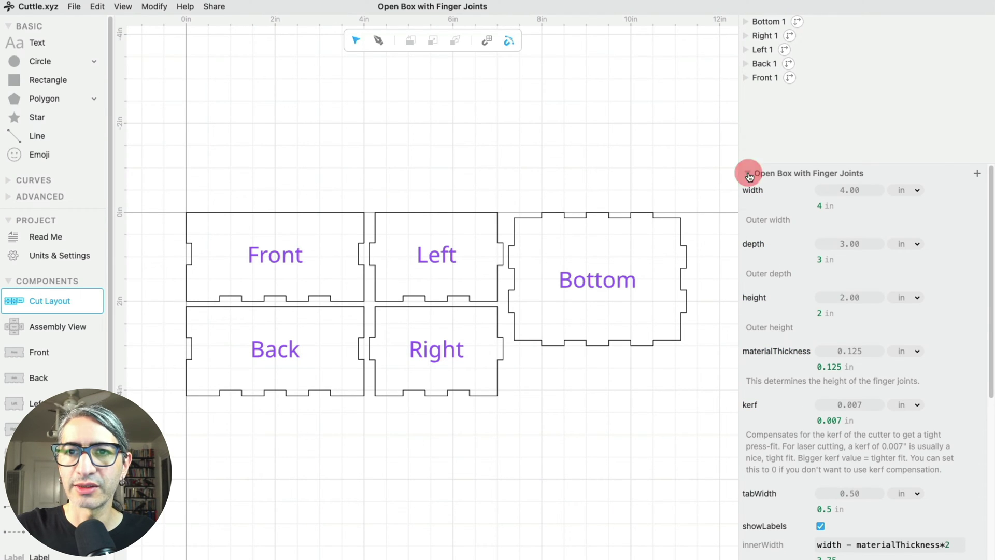
left_click(747, 174)
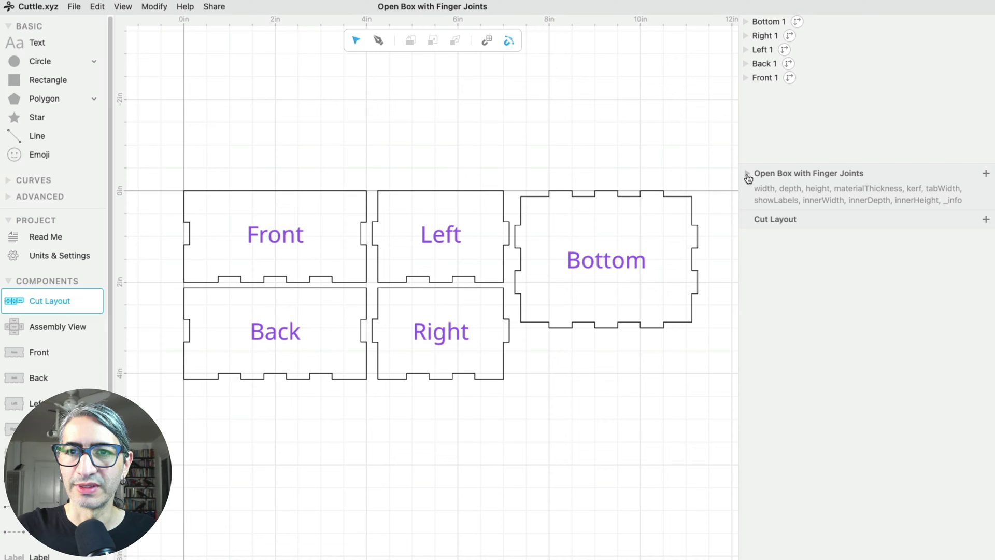
left_click(748, 176)
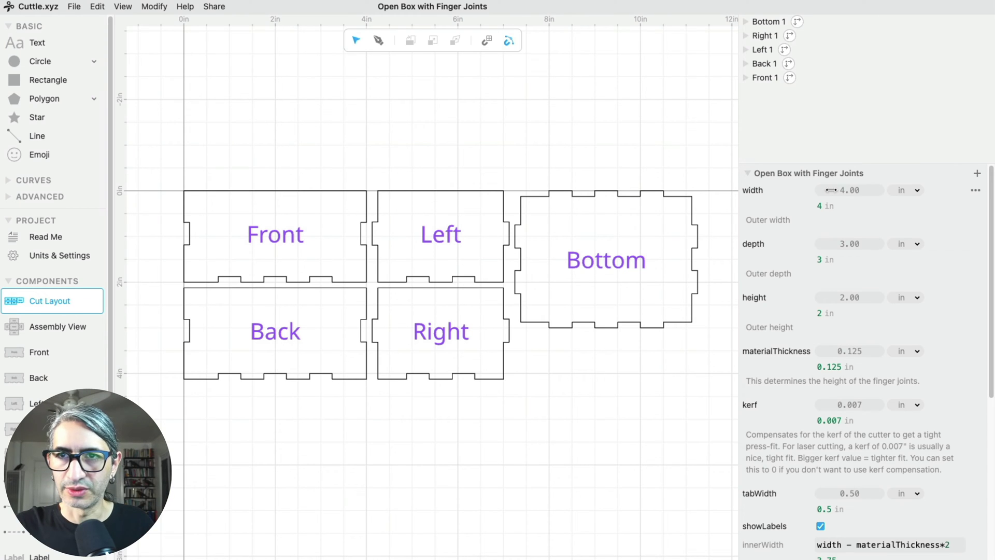
Set the box width, depth and height each to 1.6 in, then recentre the pieces in view.
left_click(849, 190)
type("1.")
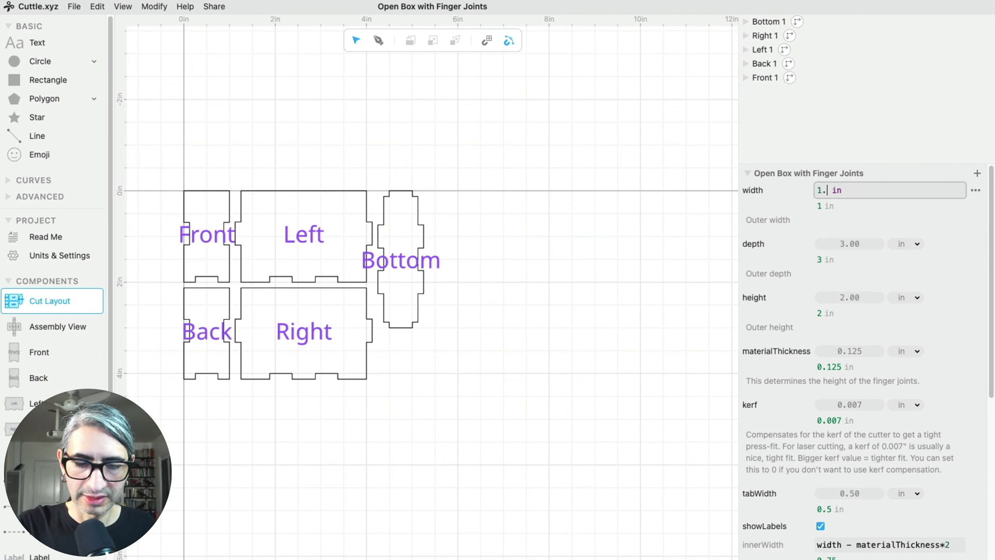
type("6")
left_click(849, 243)
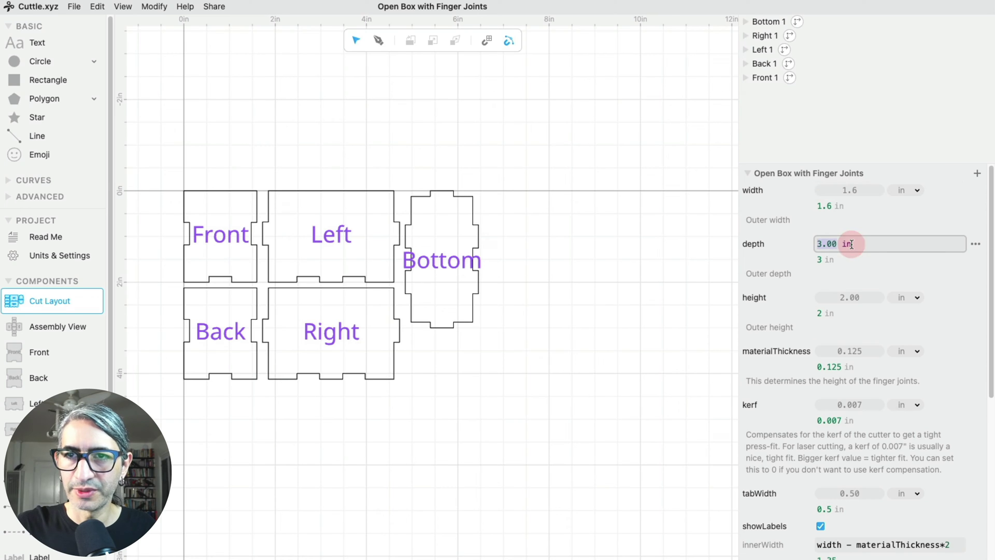
type("1.6")
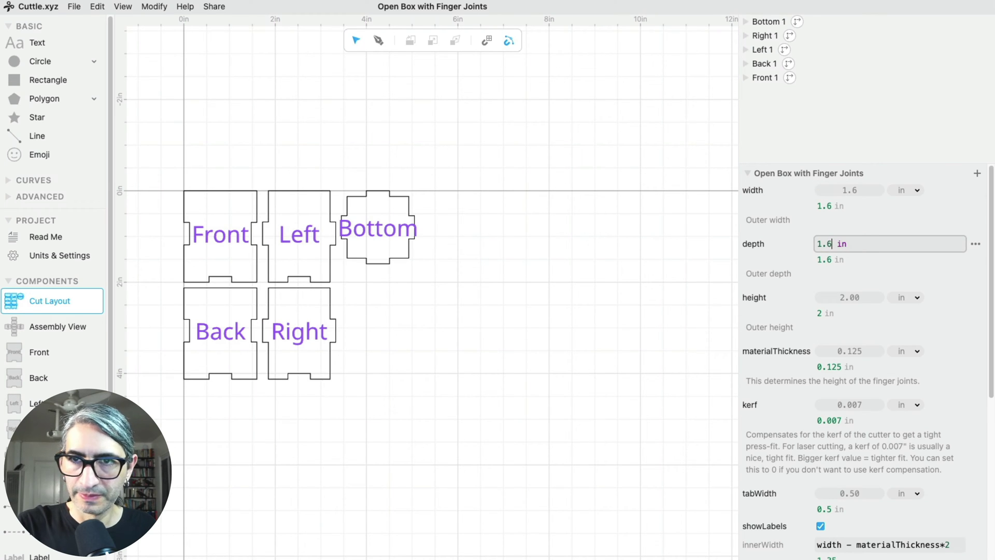
left_click(850, 296)
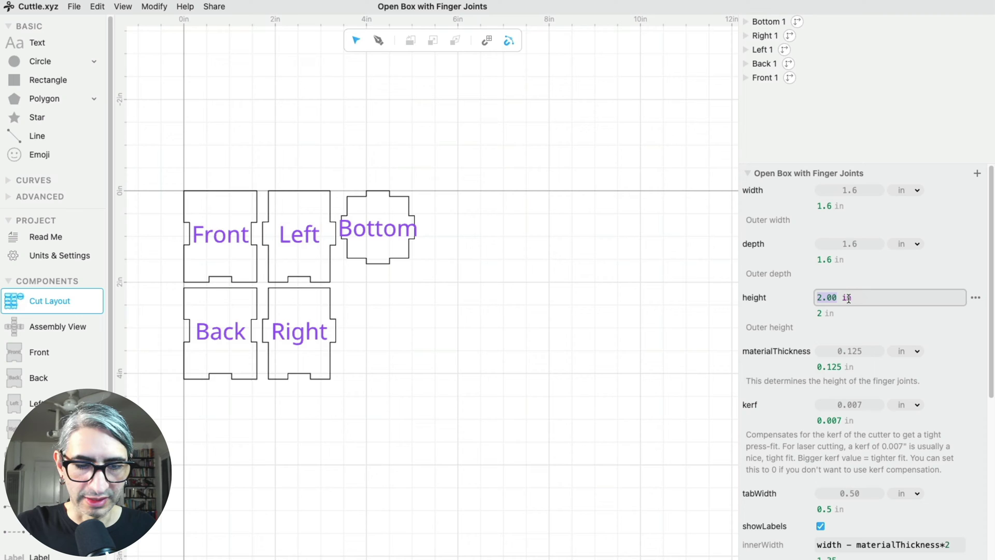
type("1.6")
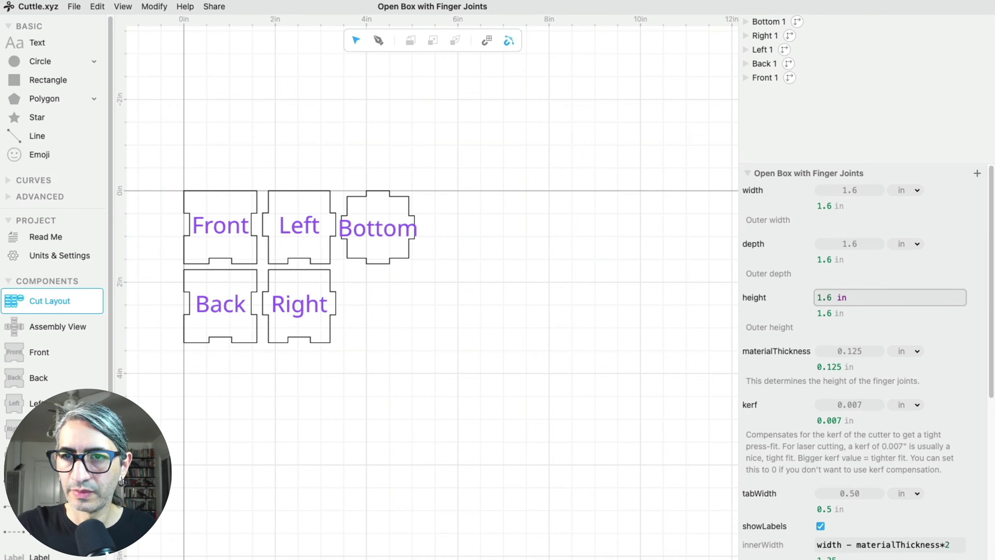
key("Return")
scroll(386, 280, "up", 2)
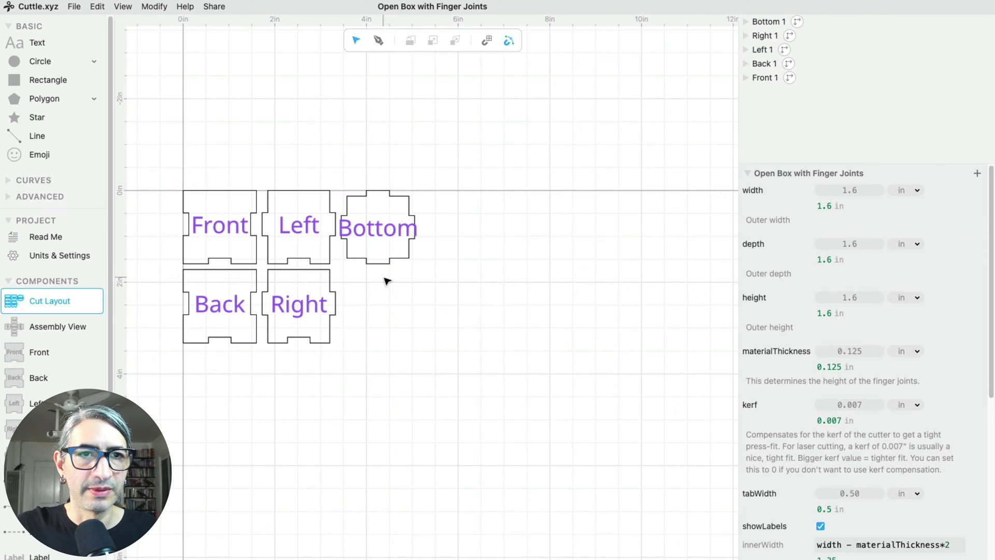
left_click_drag(386, 280, 489, 273)
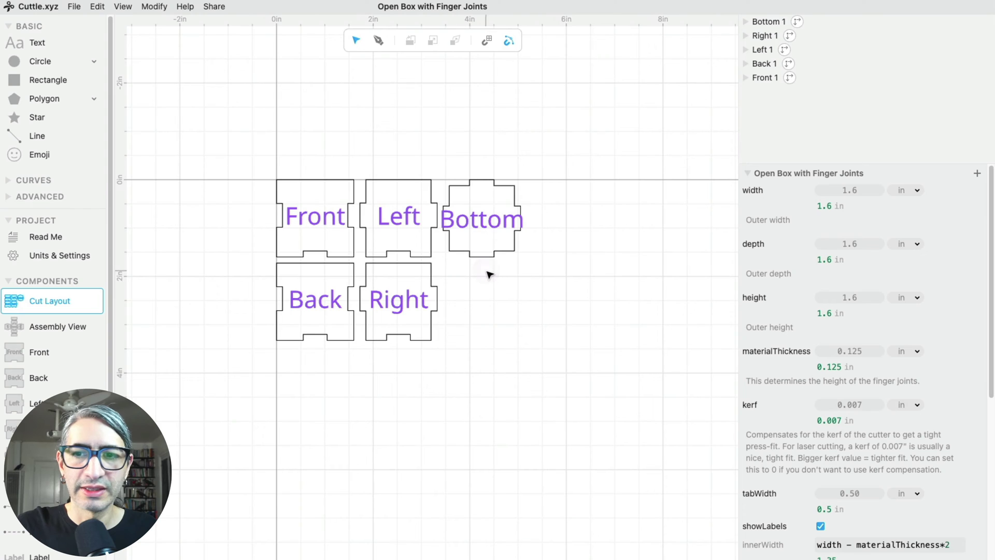
Uncheck showLabels and open the Front component alone, with the parameter panel collapsed.
left_click(820, 526)
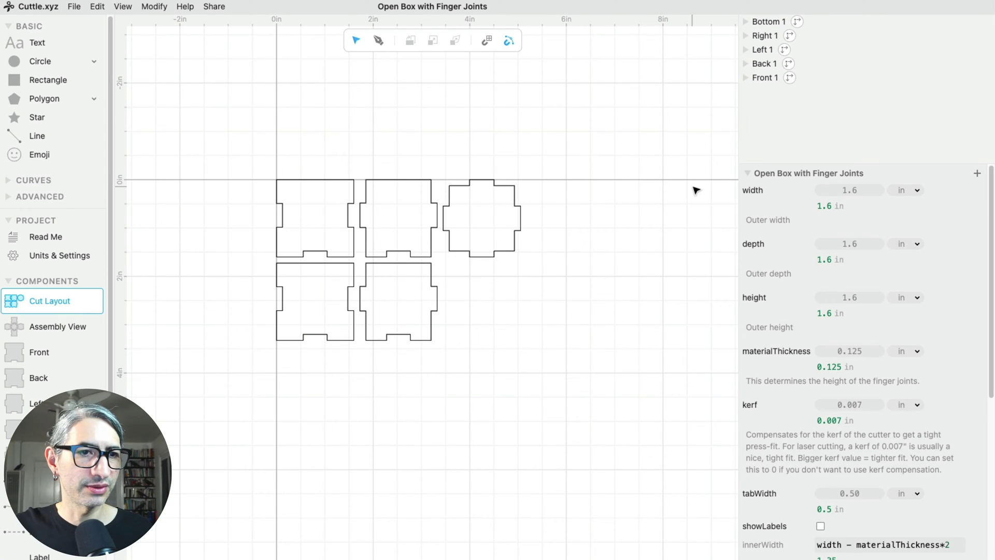
scroll(23, 333, "down", 2)
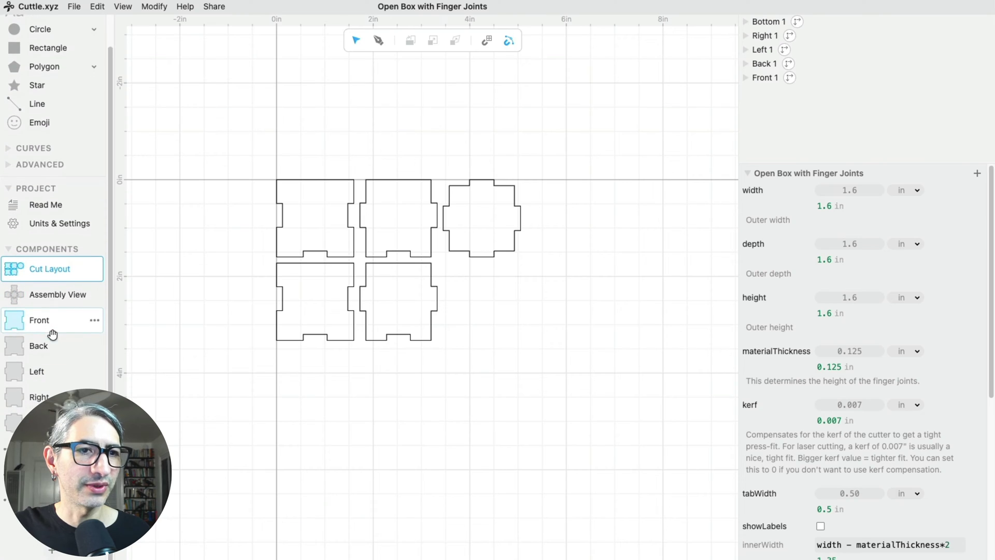
left_click(50, 317)
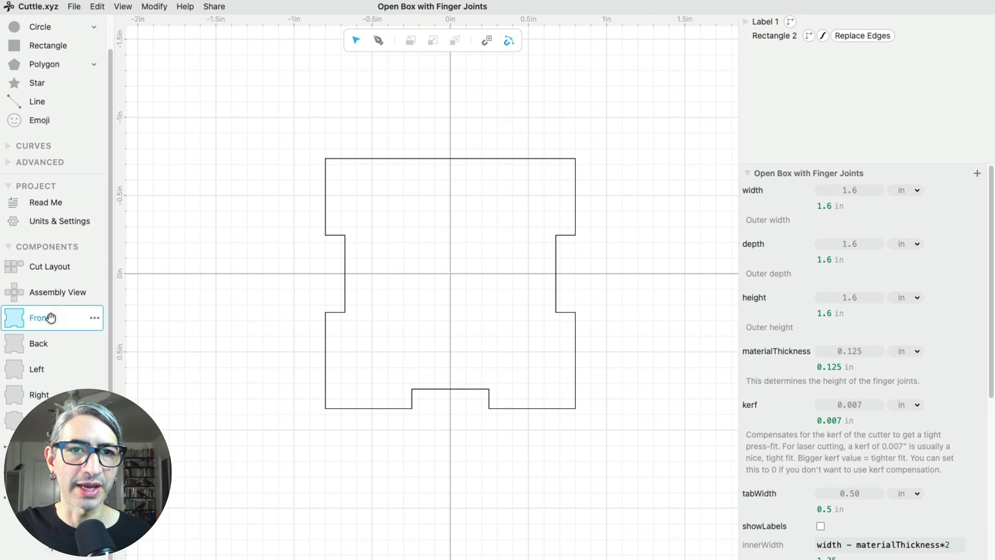
left_click(747, 175)
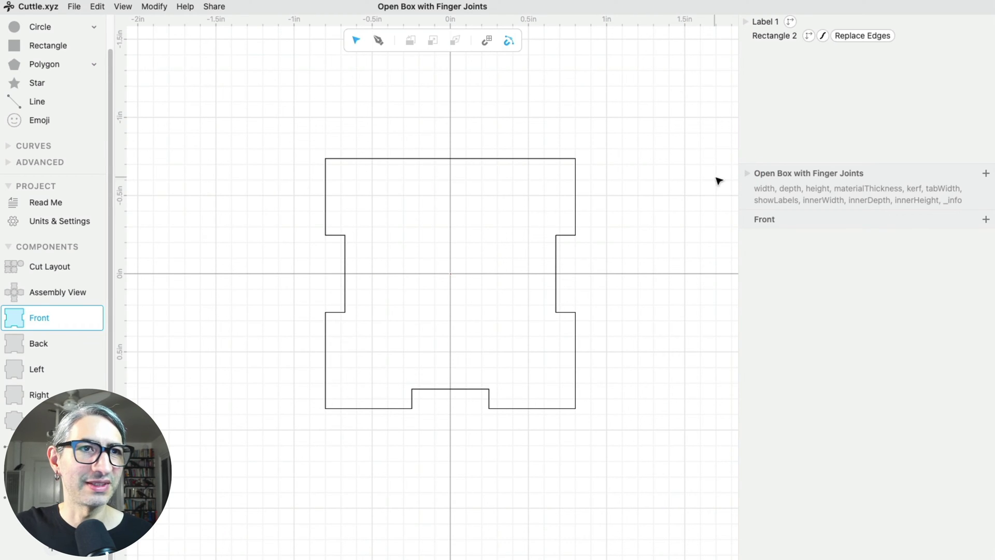
scroll(60, 98, "up", 2)
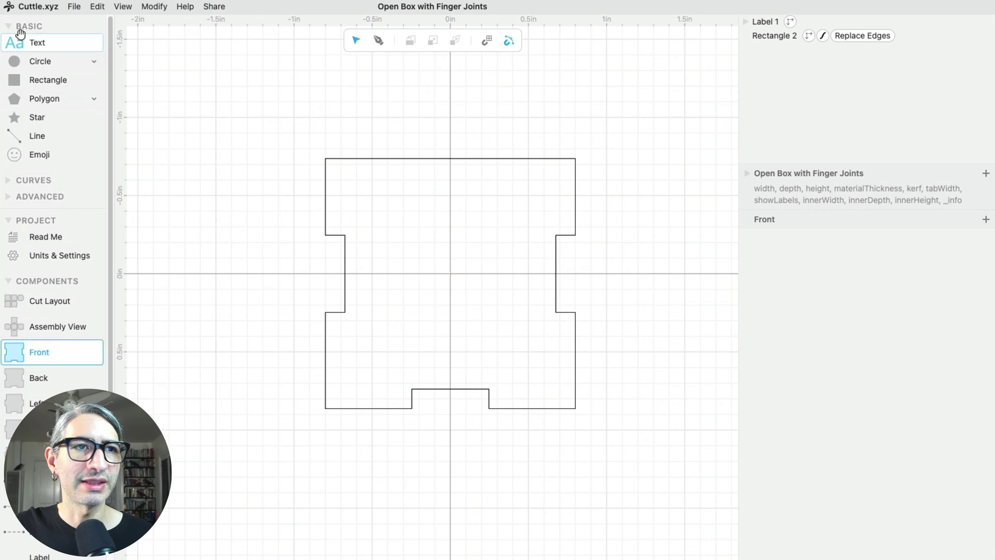
Place a new text object on the Front panel, aligned center and middle.
left_click(13, 43)
left_click_drag(13, 44, 452, 273)
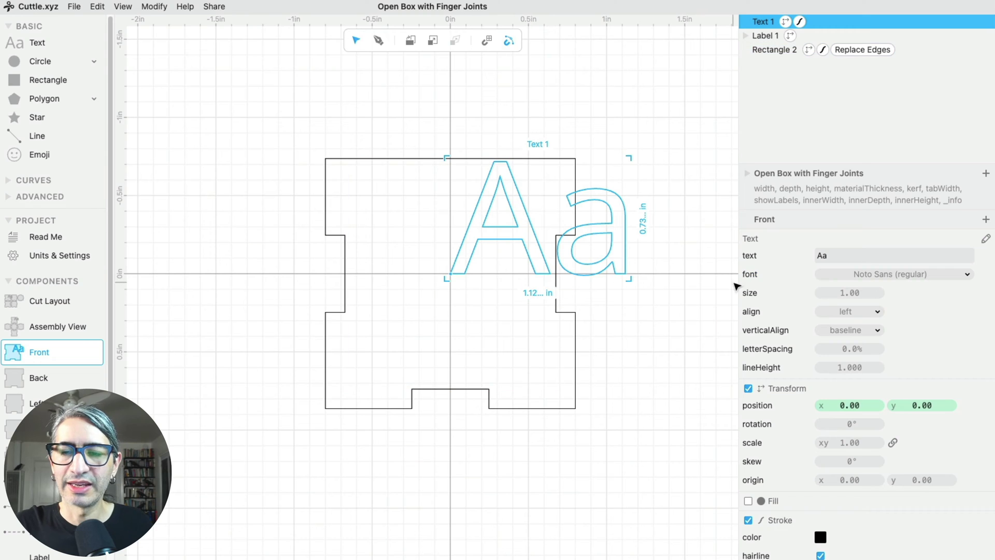
left_click(854, 313)
left_click(855, 327)
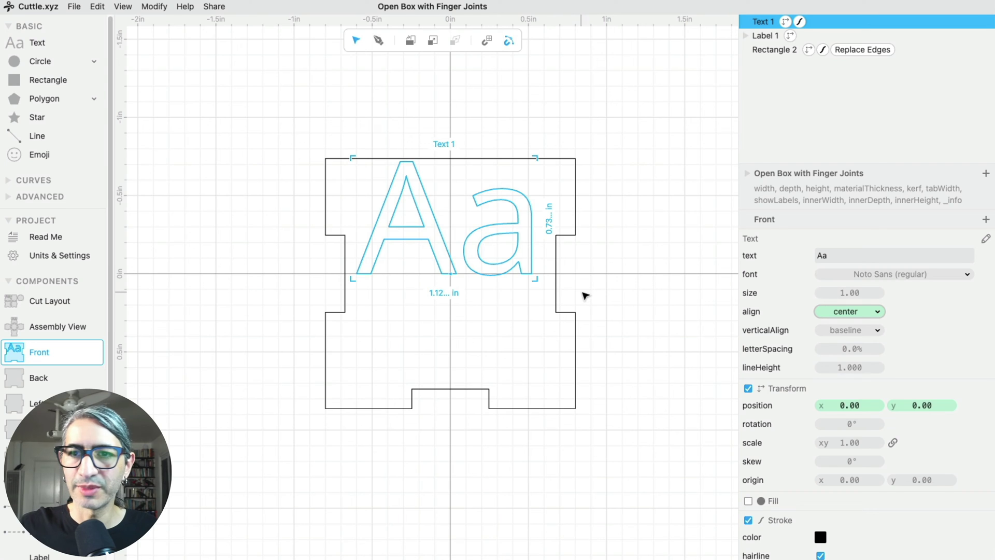
left_click(838, 332)
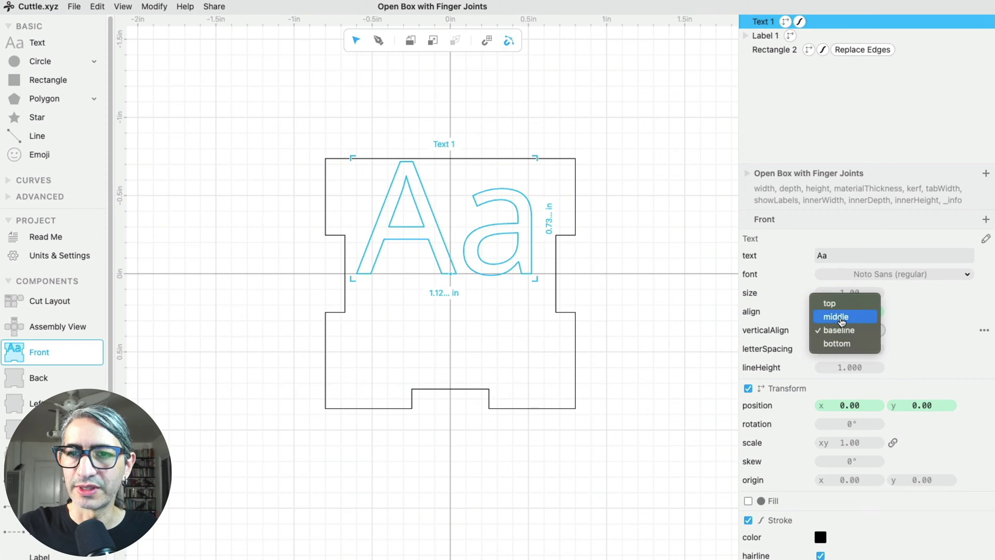
left_click(841, 321)
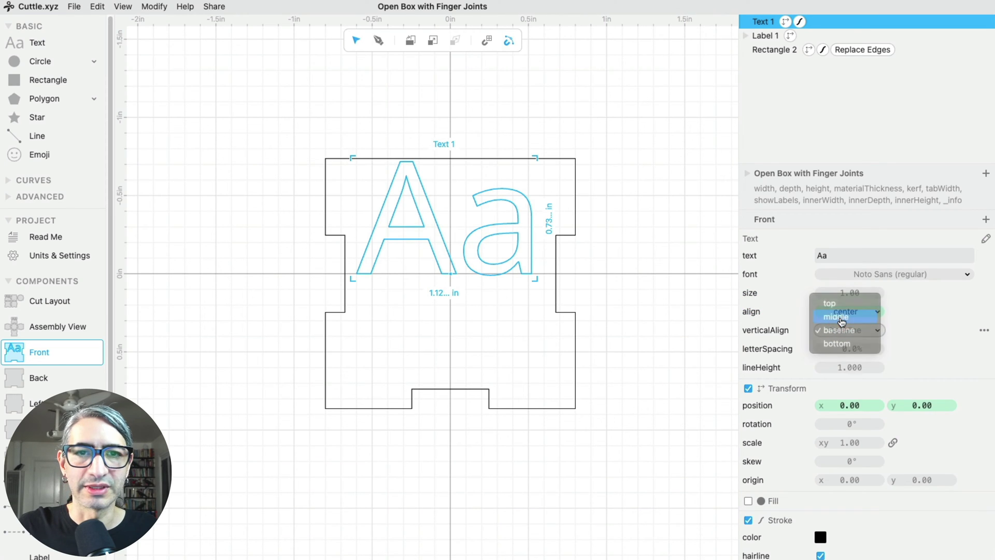
Change the text from 'Aa' to 'Alcohol', shrink it to size 0.30, and give it a purple outline.
left_click(844, 258)
key("BackSpace")
key("BackSpace")
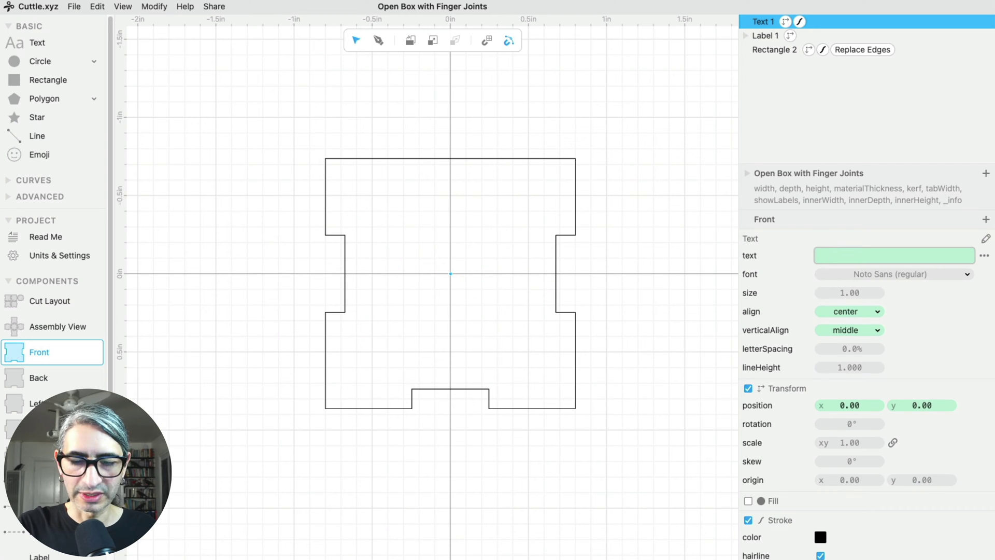
type("Alco")
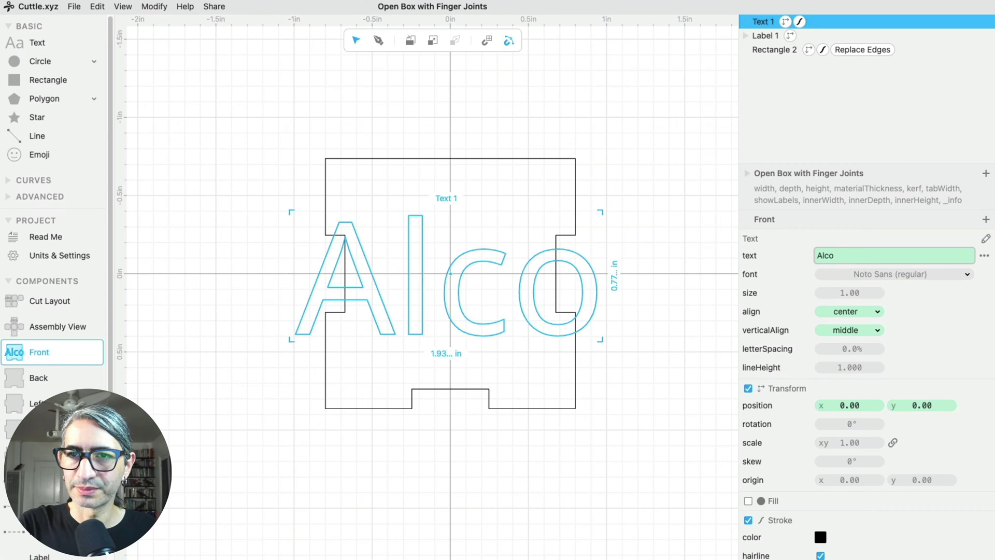
type("hol")
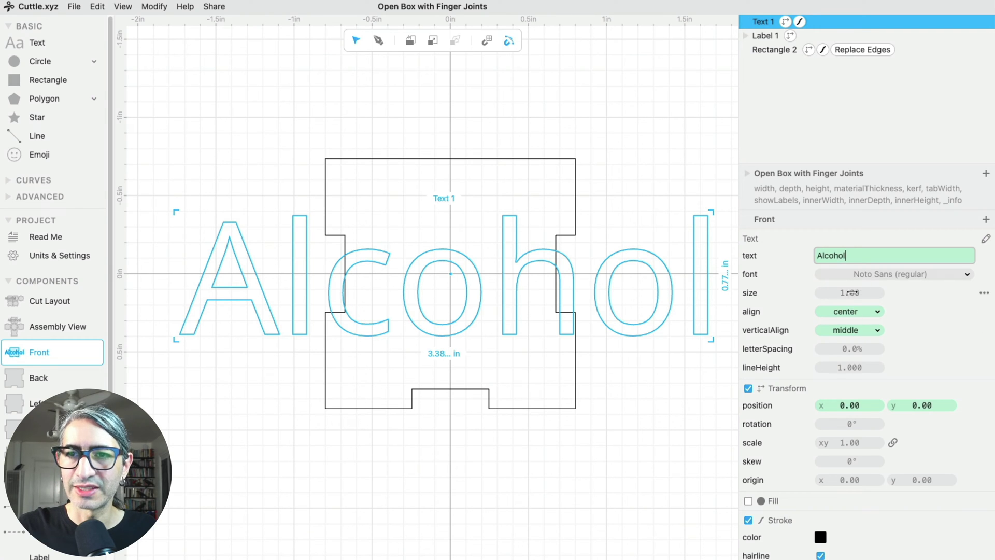
left_click_drag(850, 292, 730, 301)
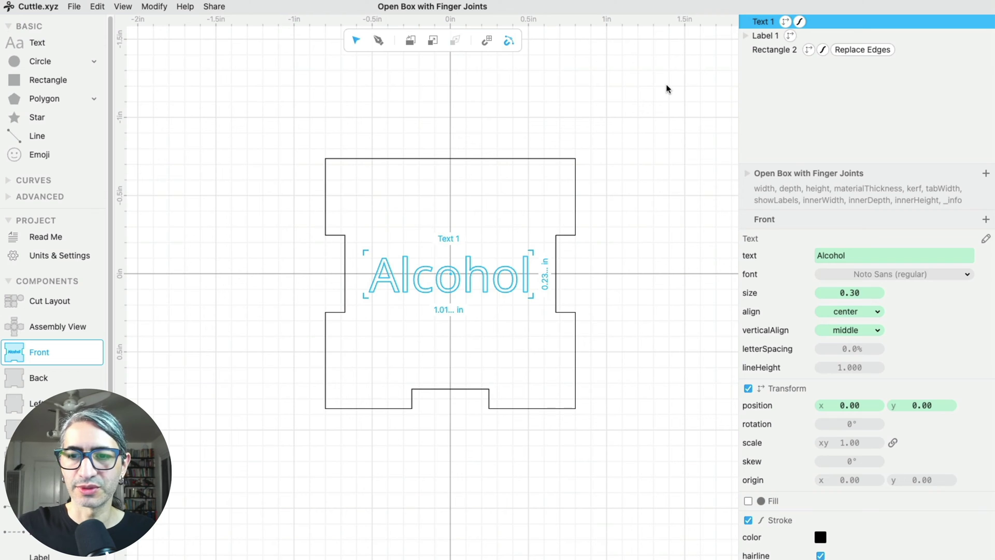
left_click(820, 539)
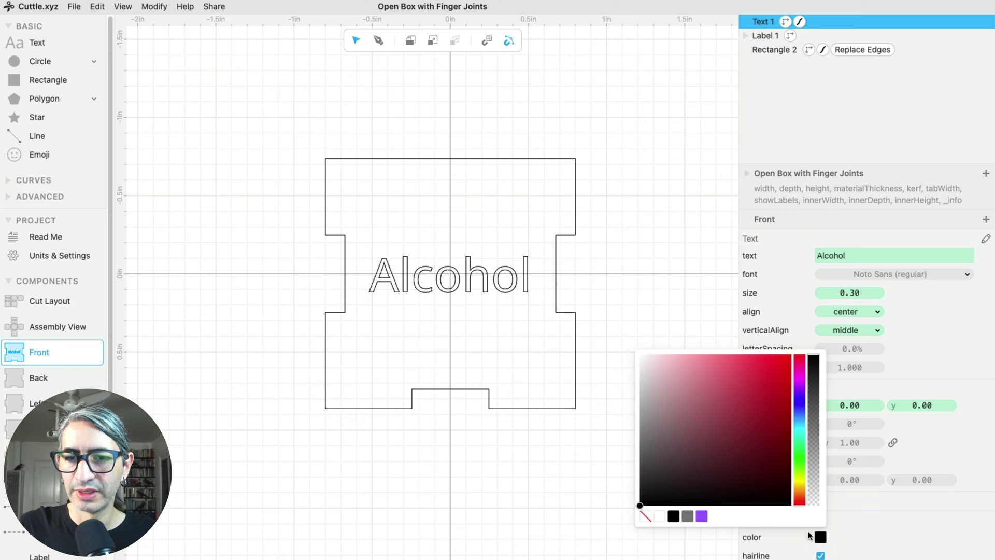
left_click(703, 517)
left_click(684, 276)
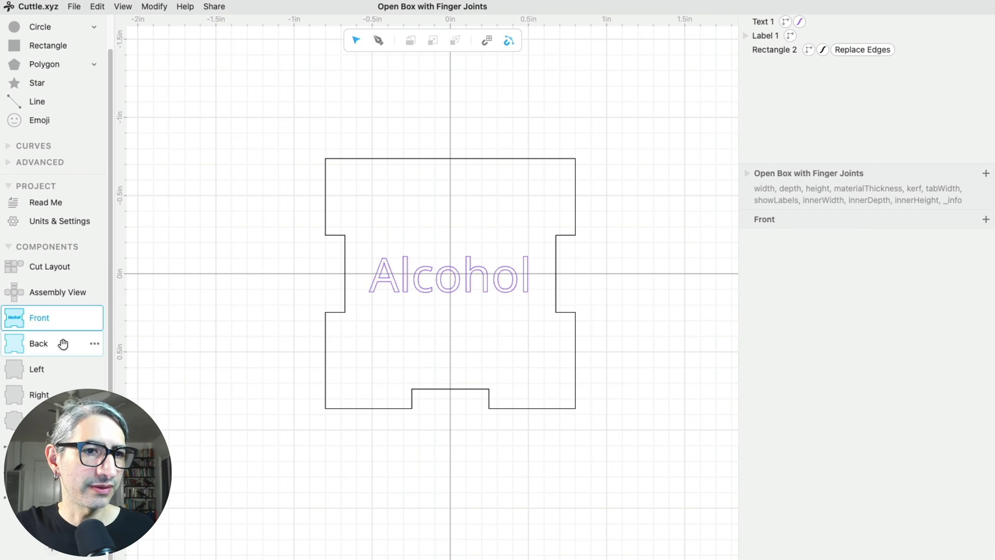
On the Back component, draw a closed triangular roof 1.60 in wide across the panel's top edge.
left_click(45, 348)
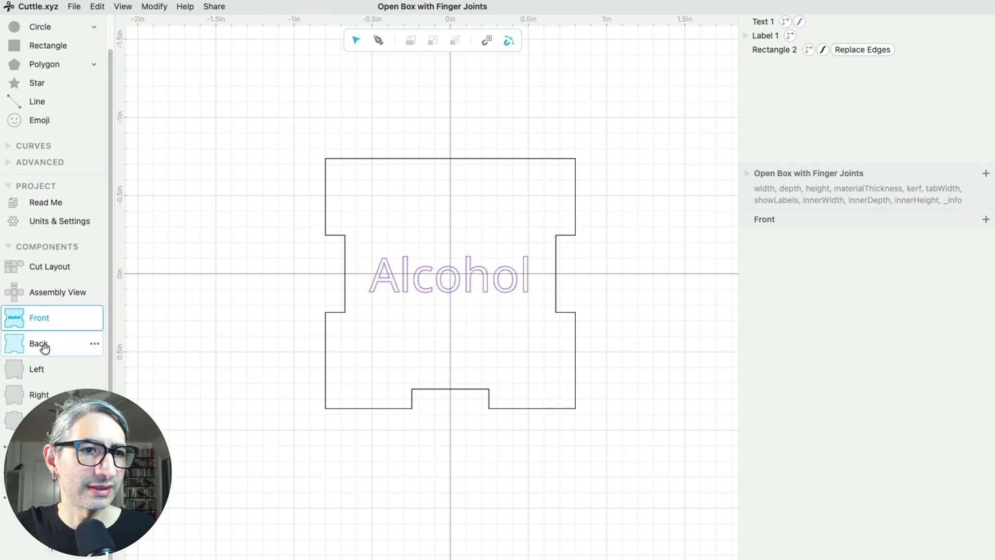
left_click(43, 346)
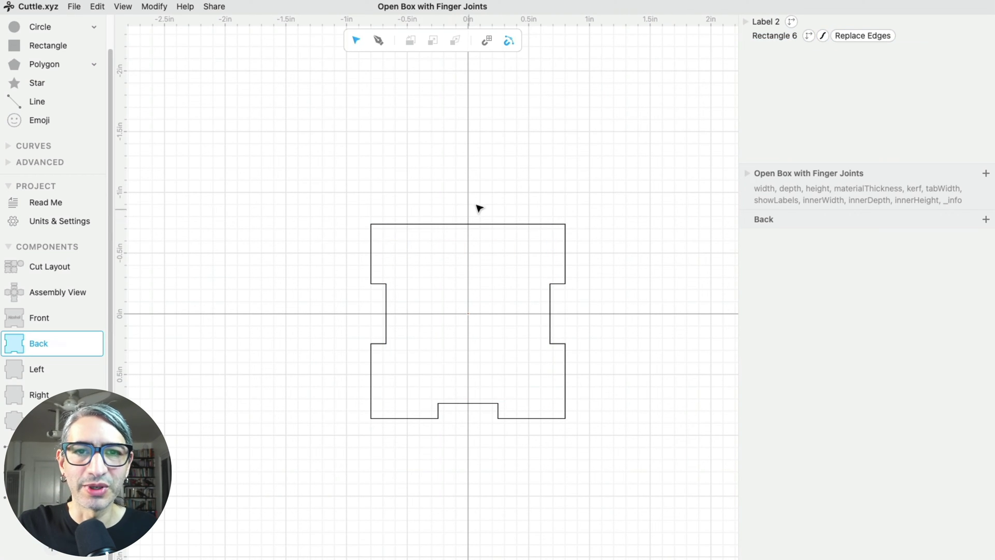
left_click(379, 41)
left_click_drag(389, 98, 376, 225)
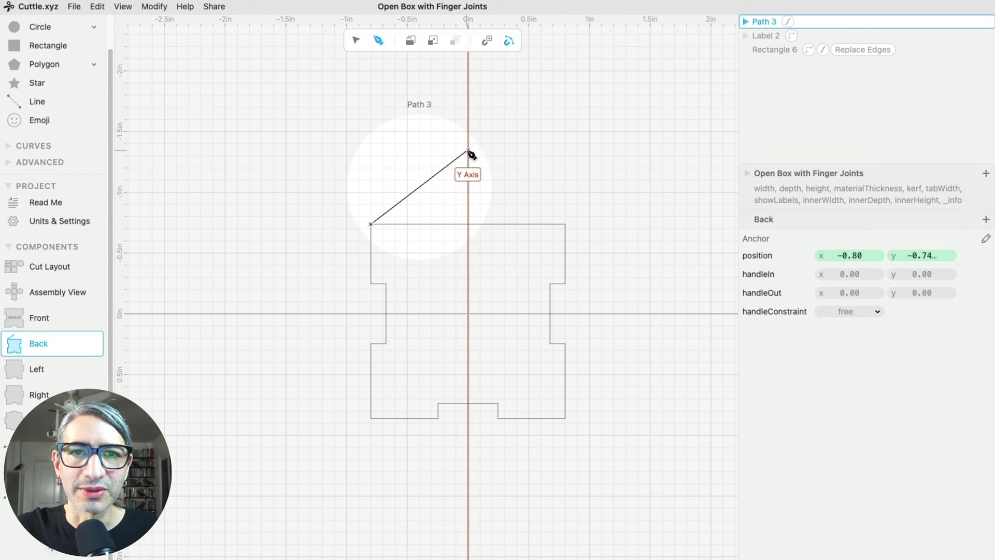
left_click(468, 150)
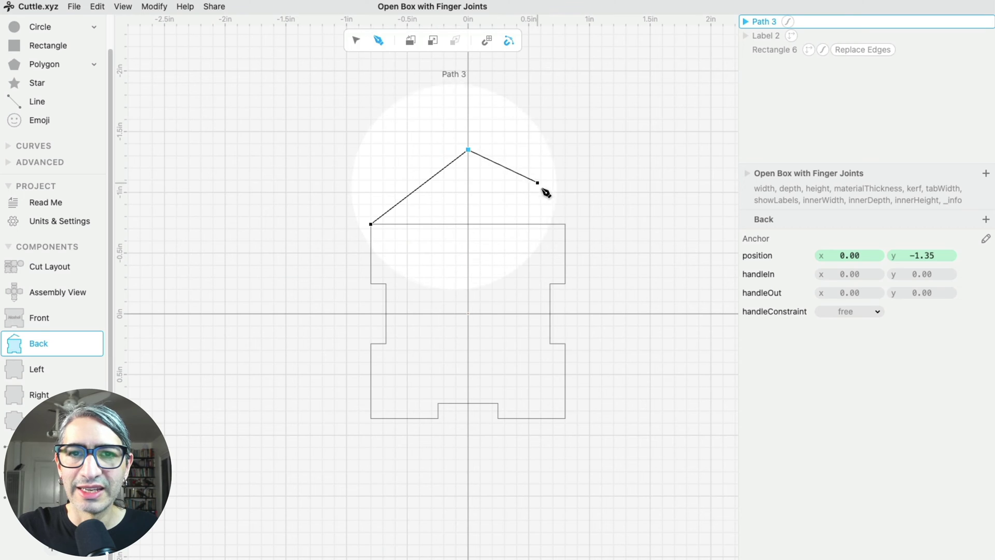
left_click(565, 224)
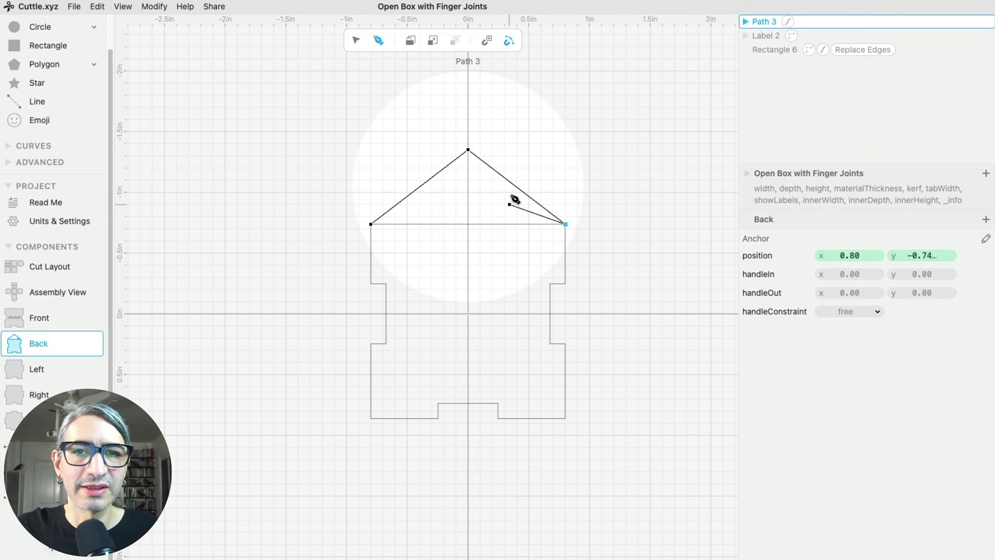
left_click(371, 224)
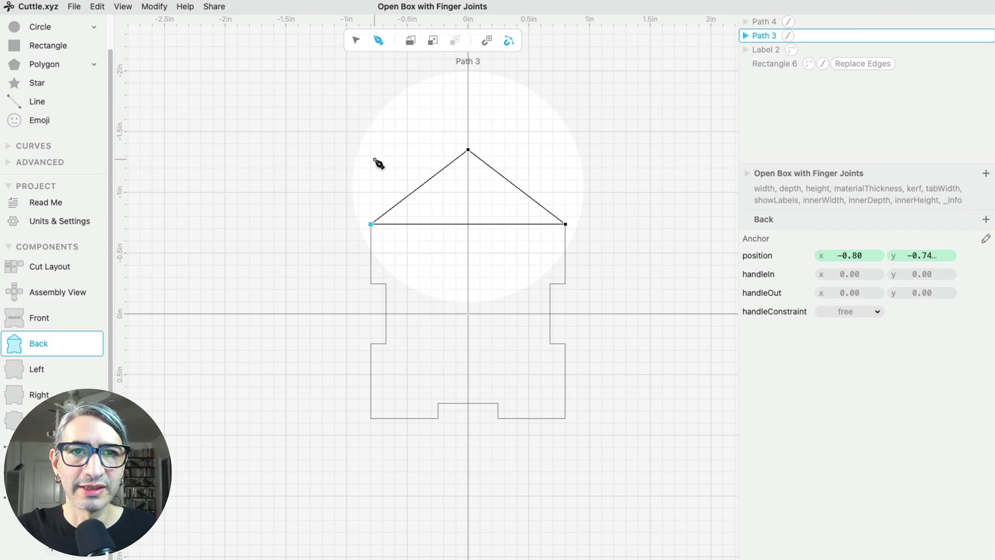
key("Escape")
key("Escape")
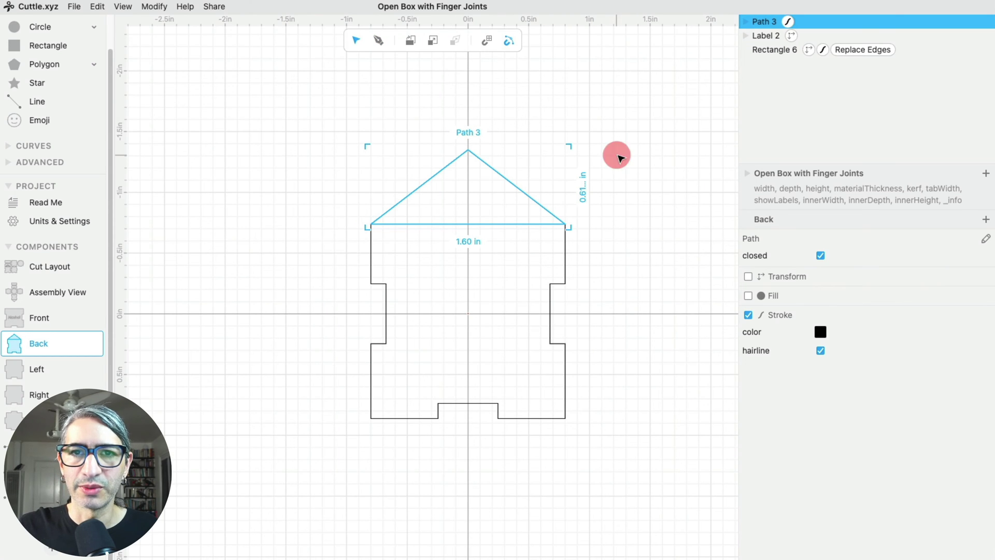
Select the roof triangle and Back panel rectangle together and Boolean Union them into one house outline.
left_click(620, 158)
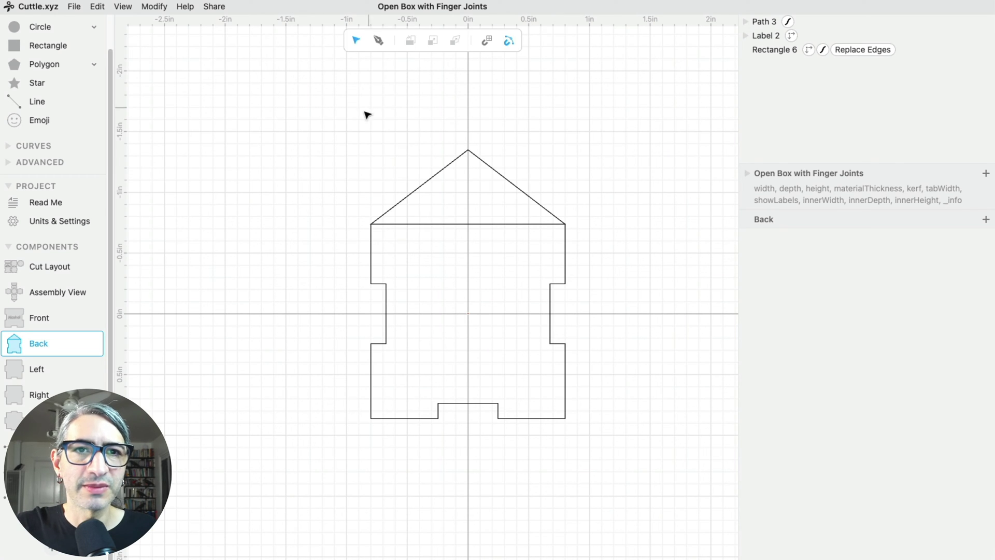
left_click_drag(337, 124, 609, 459)
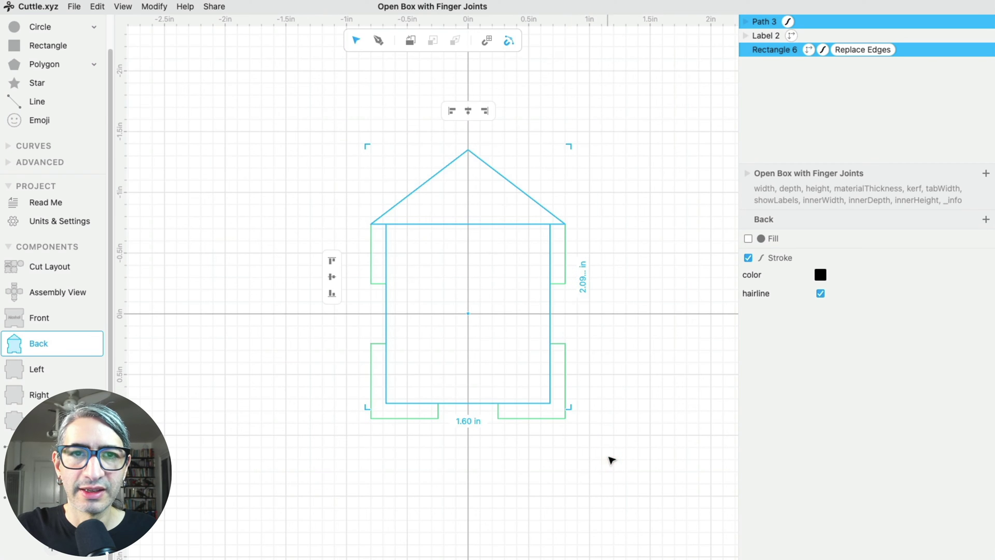
left_click(154, 6)
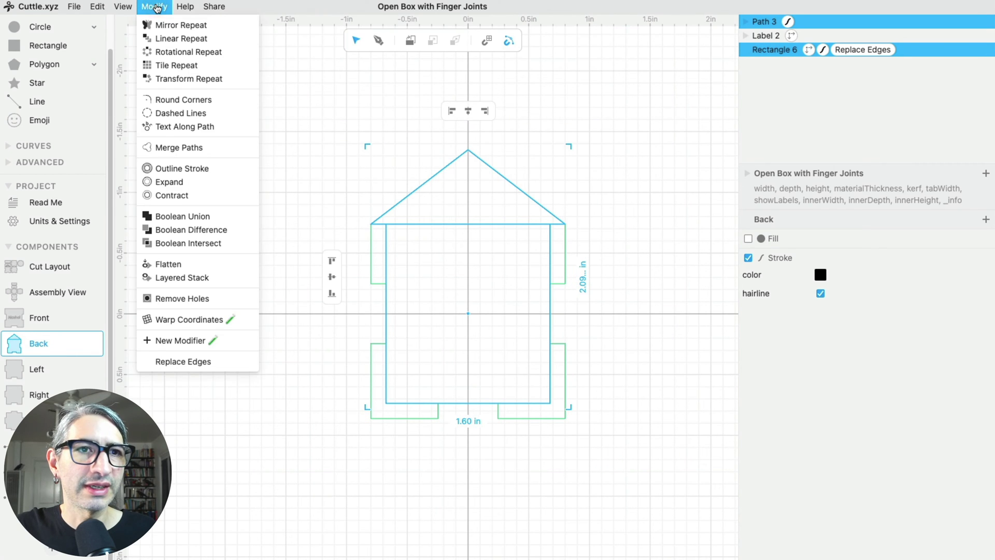
left_click(175, 216)
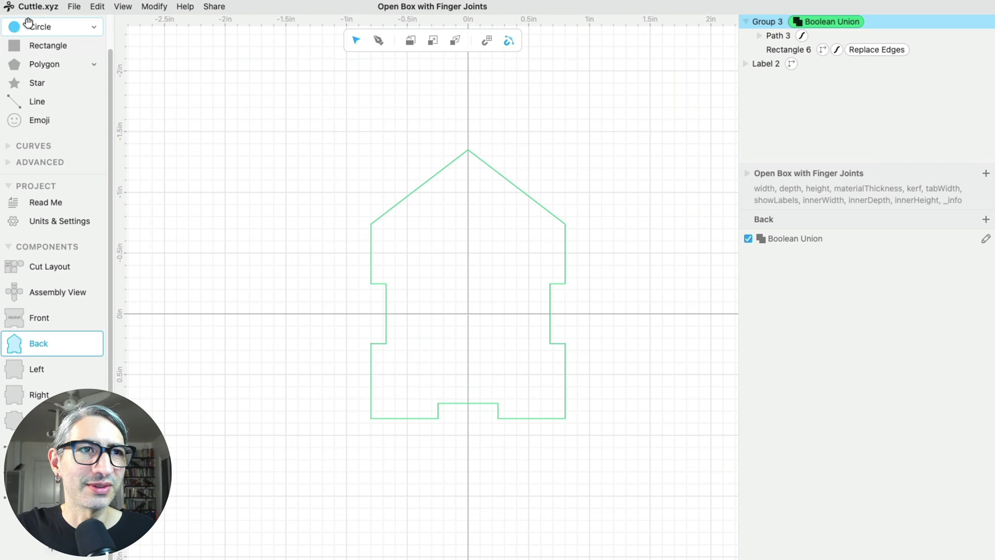
Add a circle at scale 0.16 and move it on the Y axis just below the roof peak.
left_click_drag(16, 30, 471, 200)
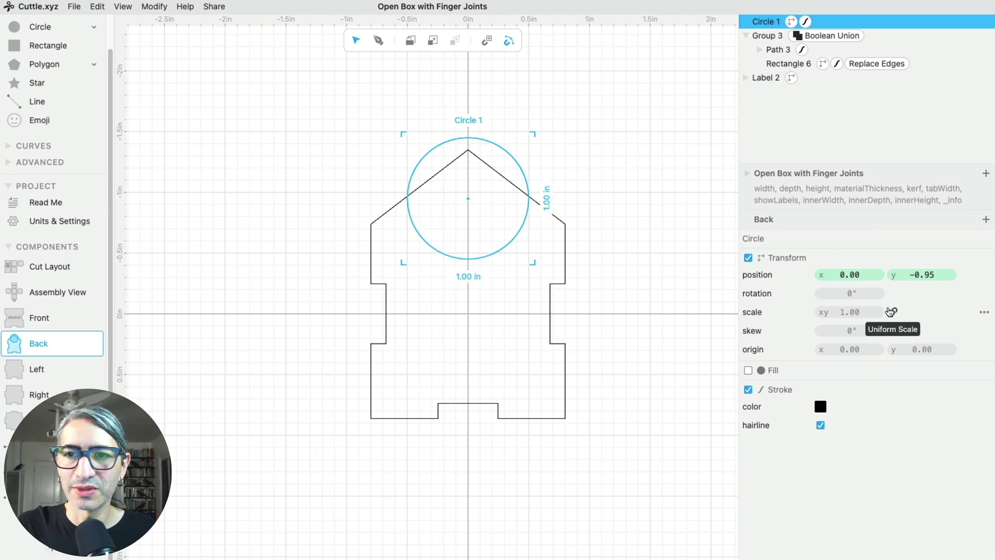
left_click(857, 311)
type("0")
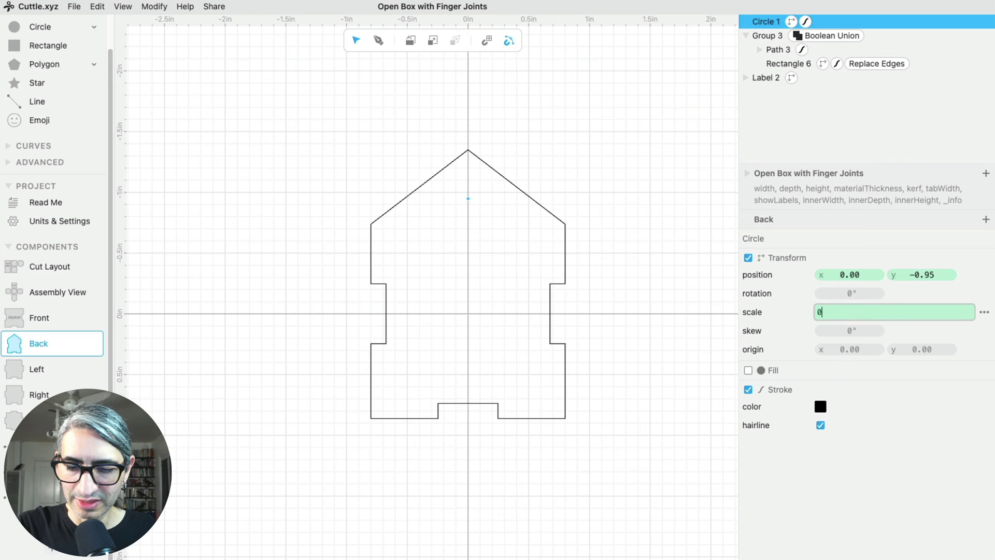
type(".16")
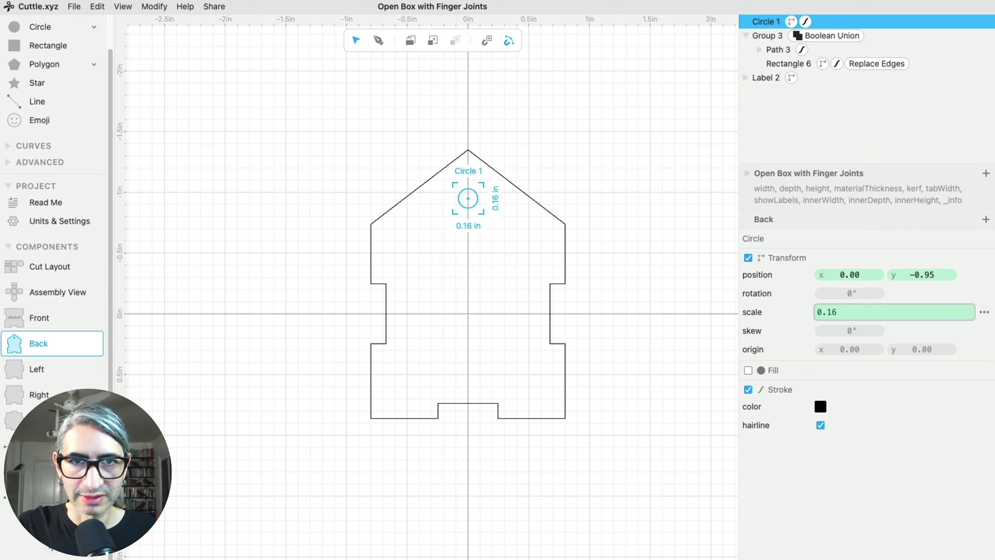
key("Return")
left_click(649, 233)
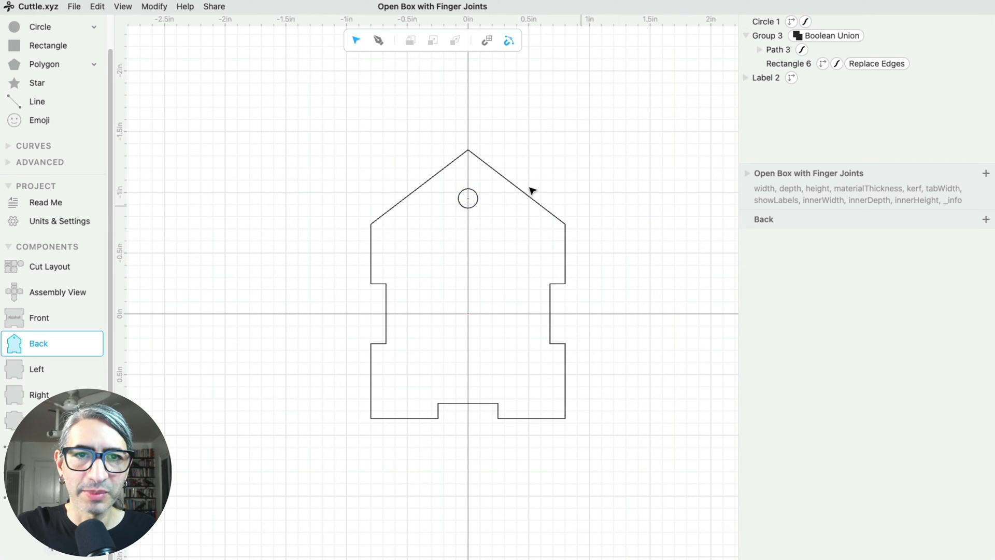
mouse_move(475, 198)
left_mouse_down()
mouse_move(374, 228)
mouse_move(461, 217)
mouse_move(468, 181)
left_mouse_up()
left_click(649, 213)
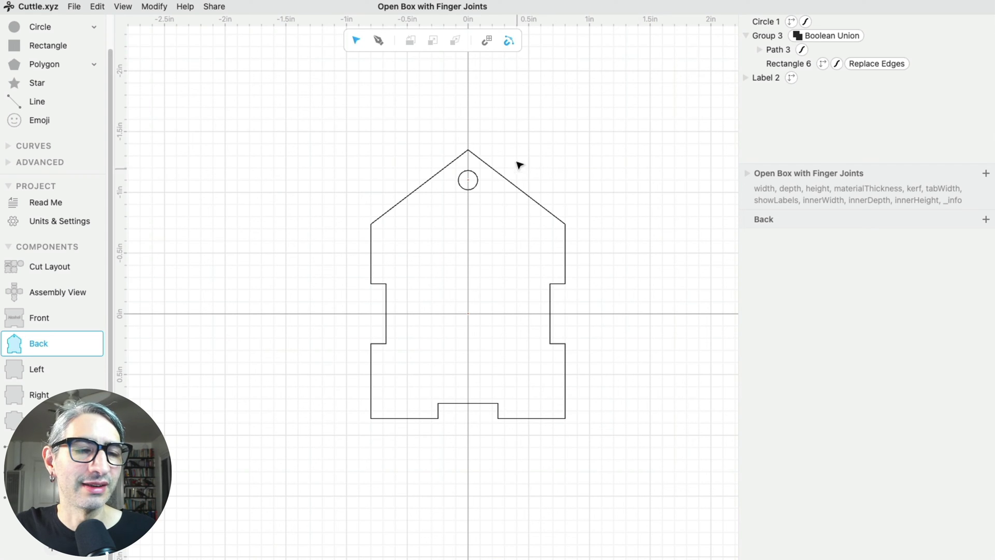
Switch to Assembly View via Cut Layout, then select all five box pieces and copy them with Cmd+C.
left_click(50, 267)
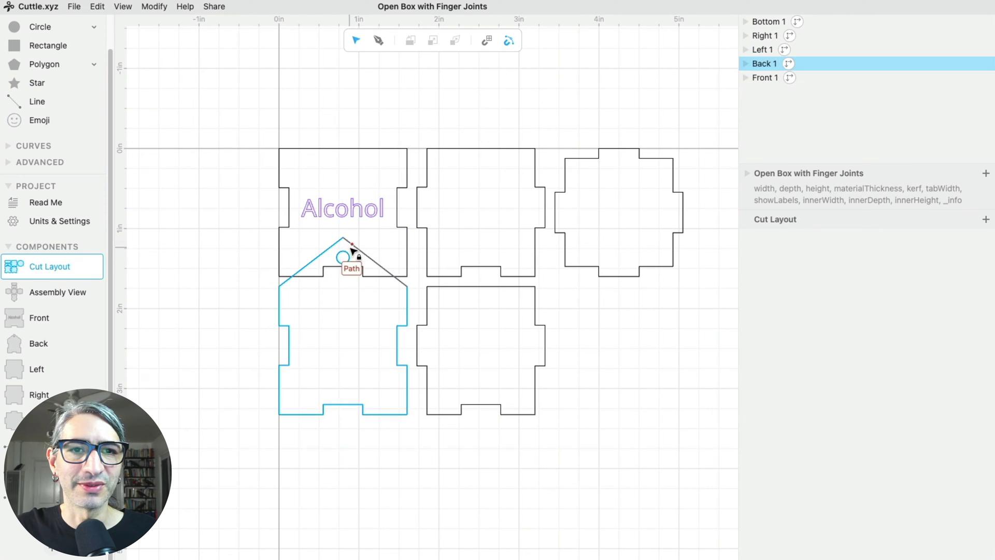
left_click(49, 293)
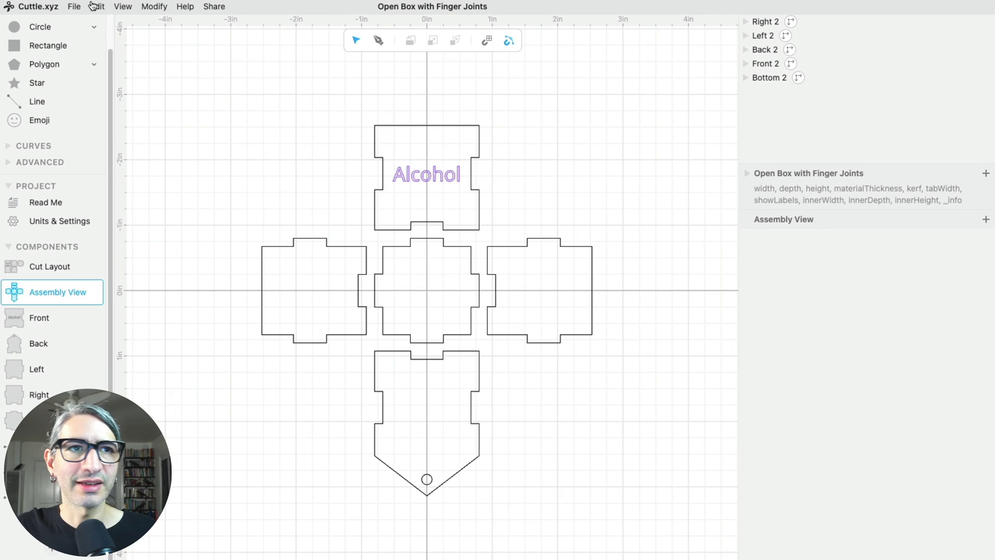
left_click(74, 6)
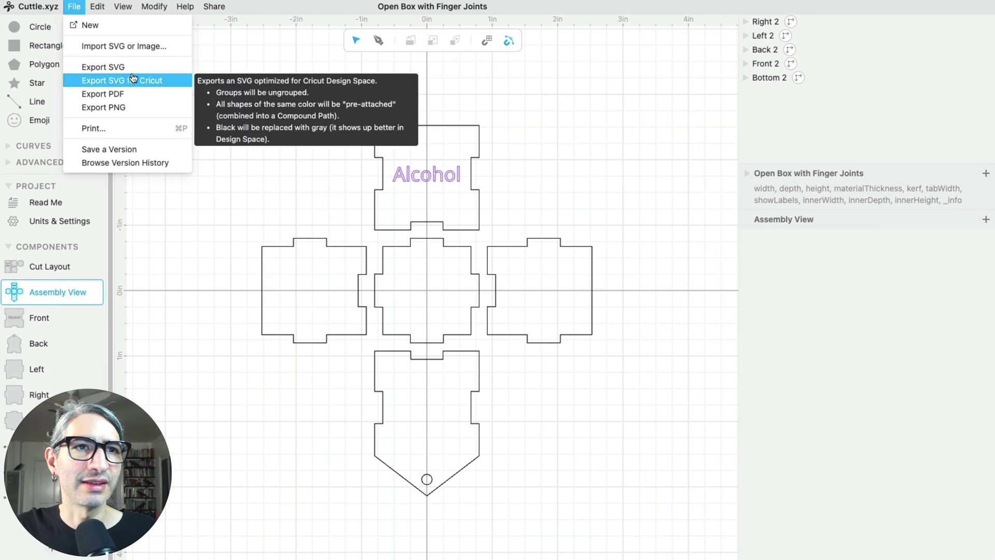
left_click(277, 95)
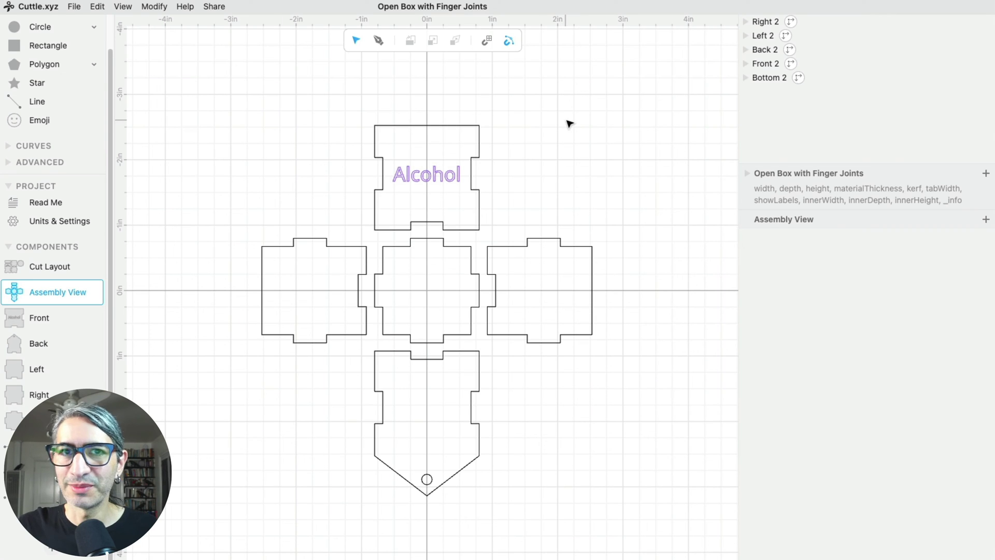
left_click_drag(216, 84, 656, 506)
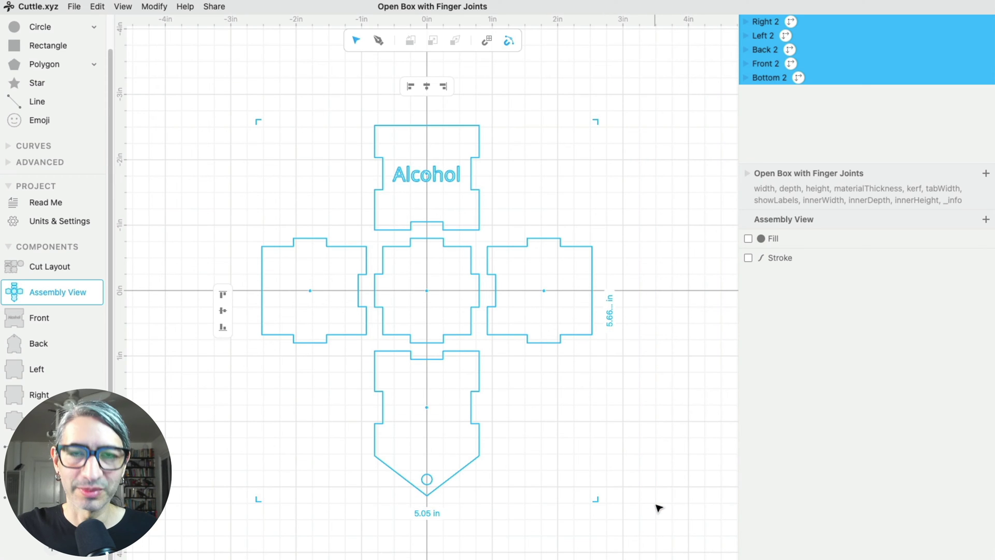
key("super+c")
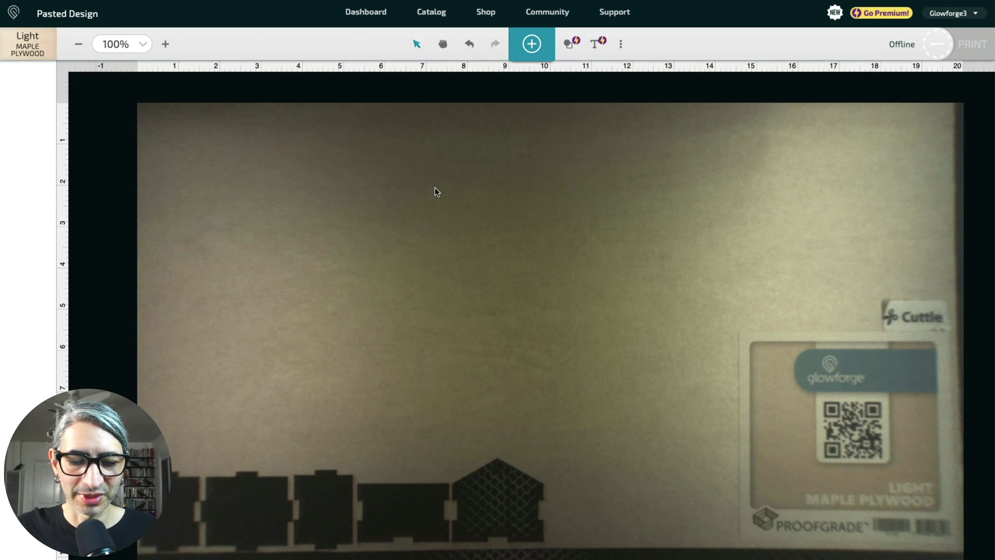
Paste the box pieces onto the maple plywood and drag the Alcohol and square pieces into free bed space.
key("super+v")
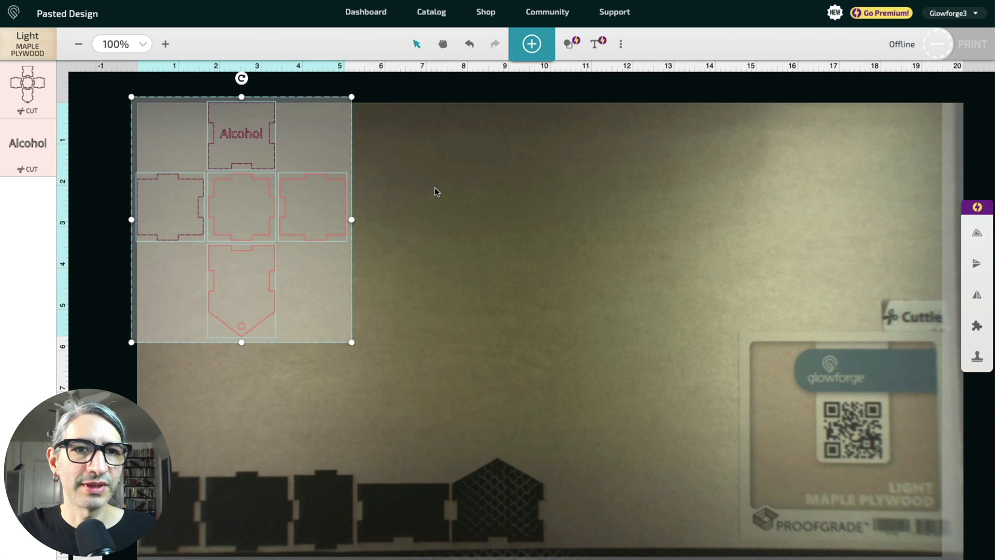
left_click(418, 212)
left_click(325, 208)
left_click_drag(251, 139, 252, 142)
left_click_drag(164, 210, 304, 137)
left_click_drag(252, 266, 183, 136)
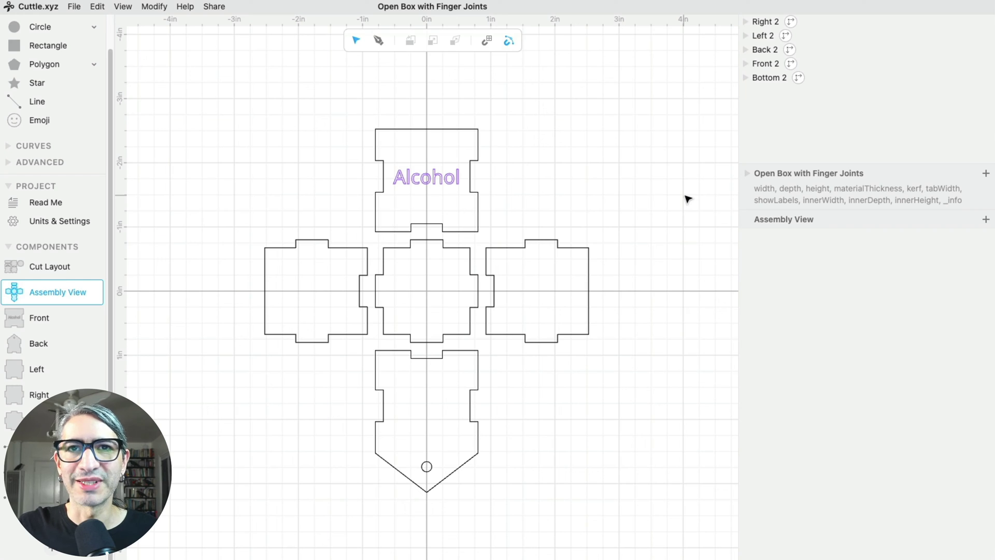
Scrub the Open Box with Finger Joints parameters to width 2.9, depth 2.0 and height 1.3 inches.
left_click(748, 175)
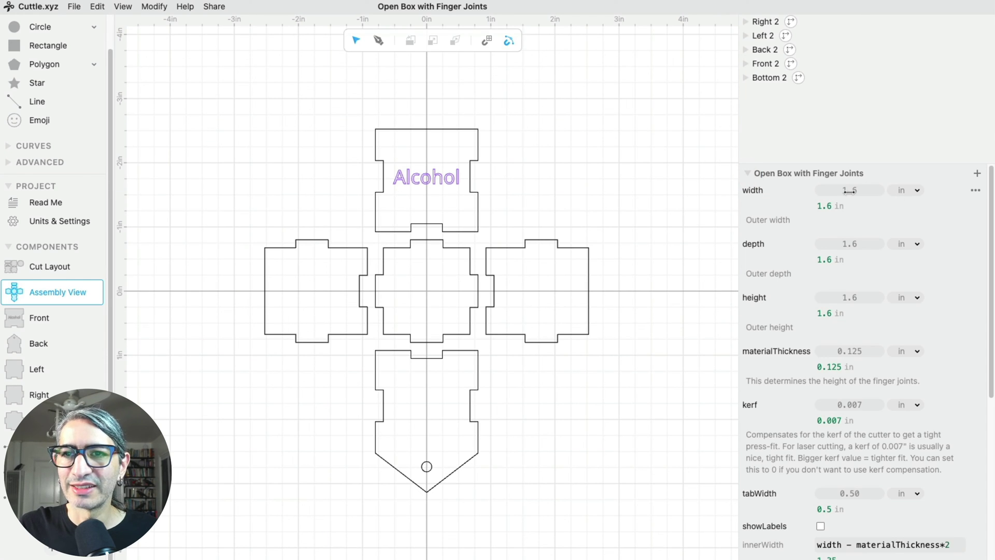
left_click_drag(849, 191, 874, 192)
left_click(851, 246)
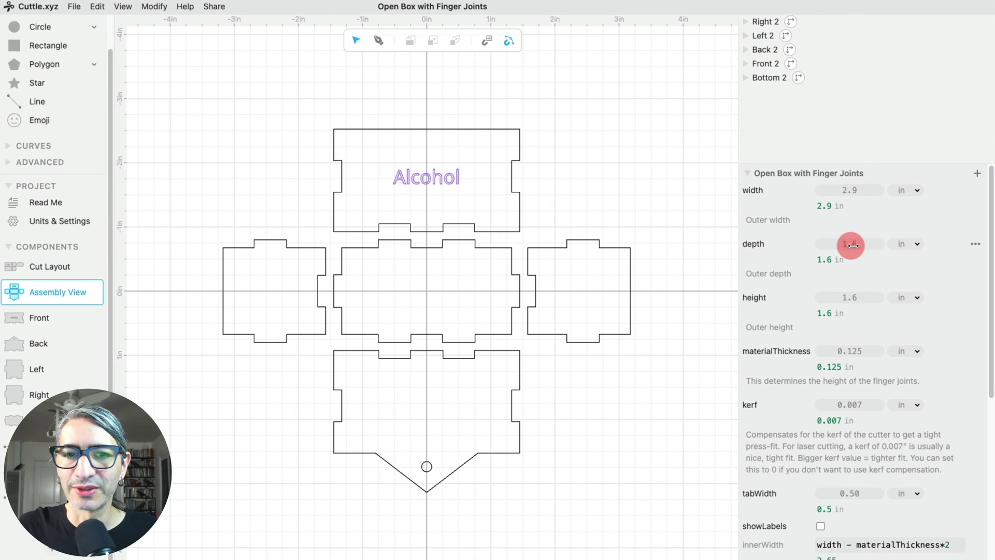
left_click_drag(852, 245, 857, 244)
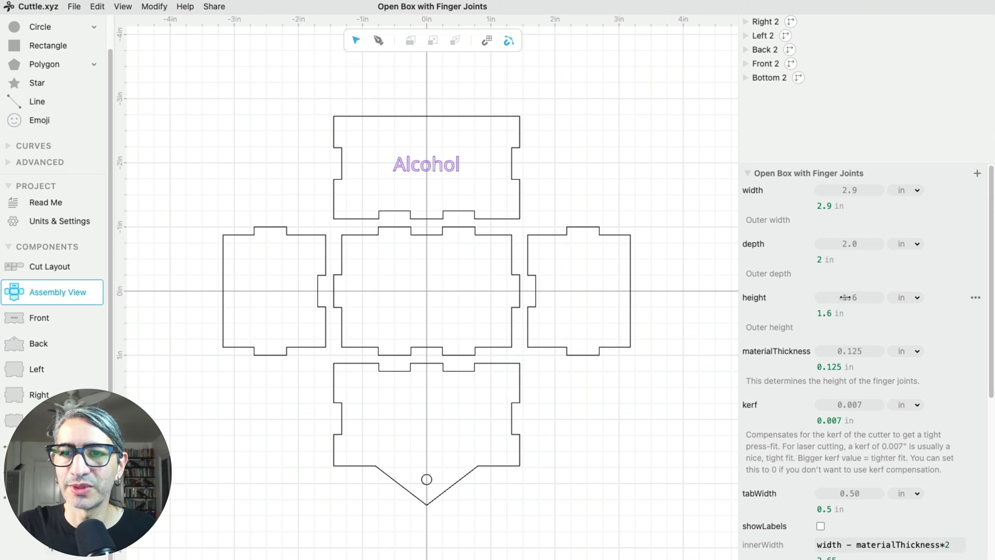
left_click_drag(851, 297, 844, 296)
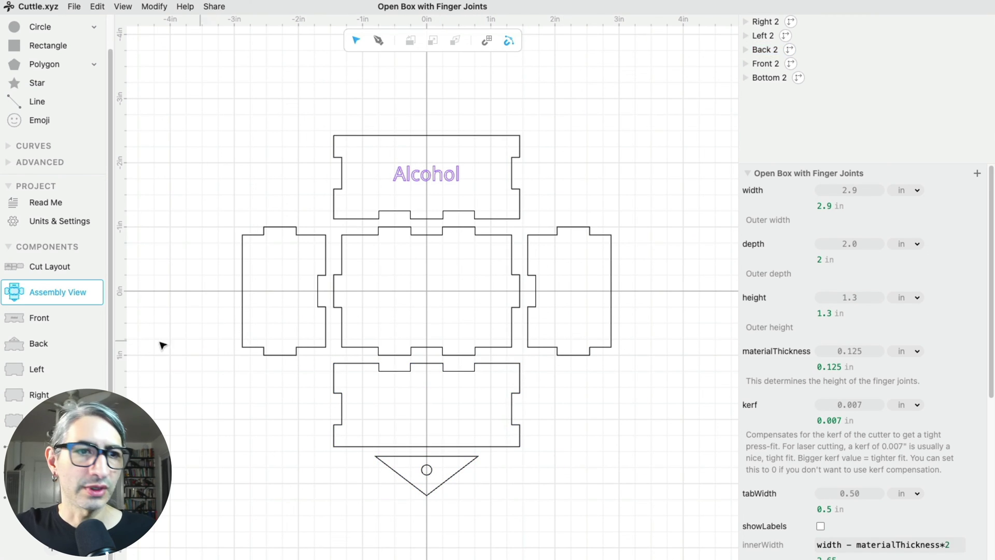
Open the Back component and put its roof triangle, Path 3, into point editing.
left_click(38, 344)
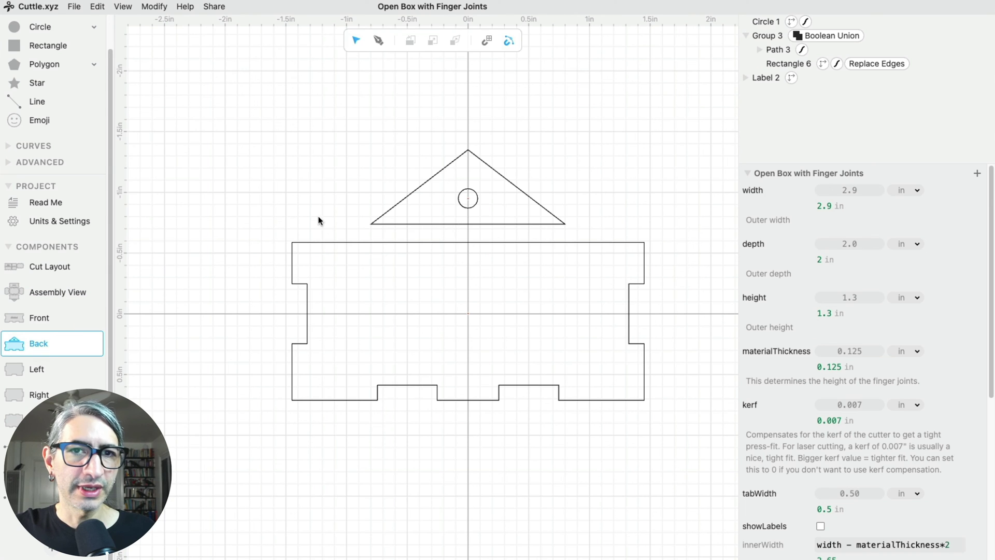
left_click(508, 181)
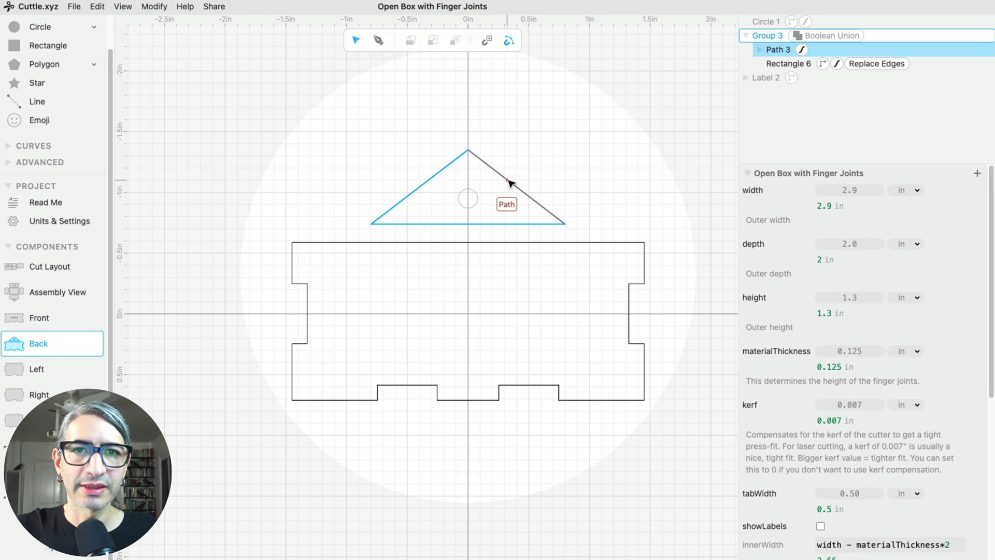
left_click(508, 181)
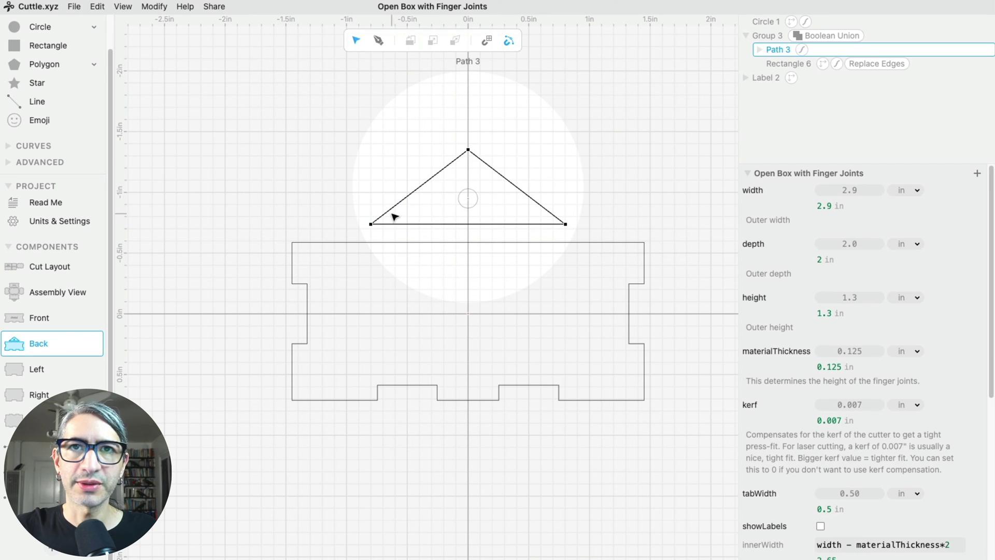
Drag the roof's bottom corners onto the panel's top-left and top-right corners, forming the house outline.
left_click_drag(371, 224, 293, 242)
left_click_drag(567, 226, 646, 243)
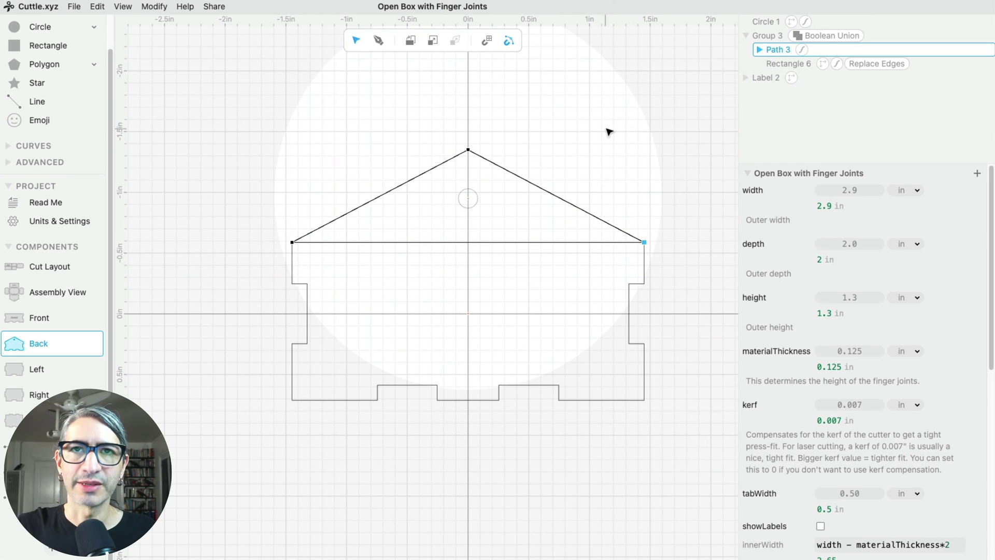
left_click(603, 130)
left_click(604, 131)
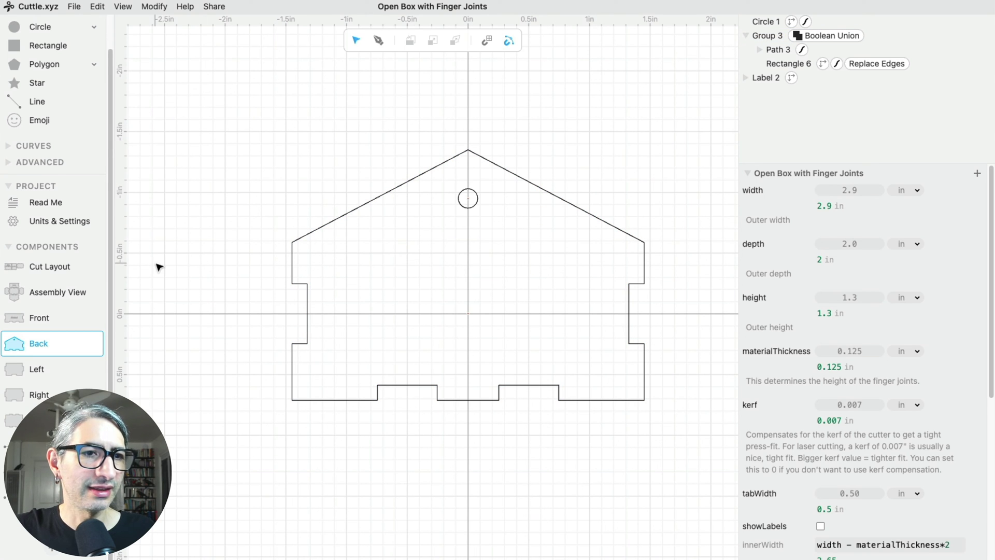
Replace the Front panel's 'Alcohol' label with 'Acetone' and return to Assembly View.
left_click(43, 319)
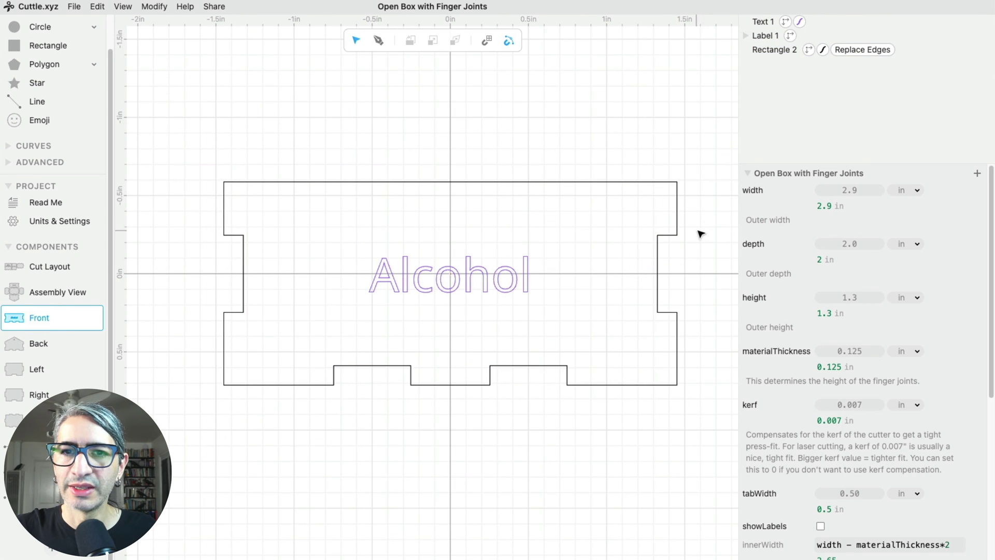
left_click(748, 177)
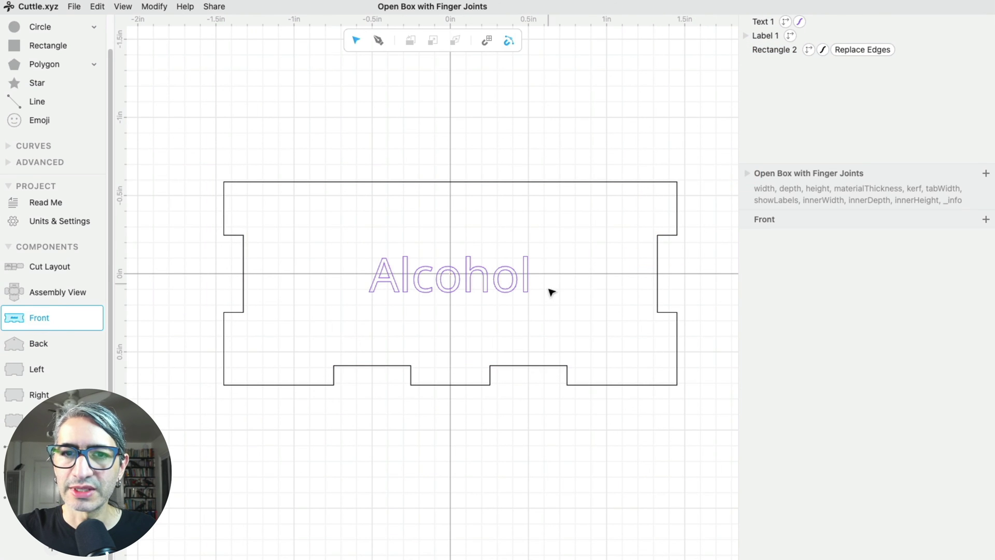
left_click(512, 280)
left_click_drag(861, 251, 804, 253)
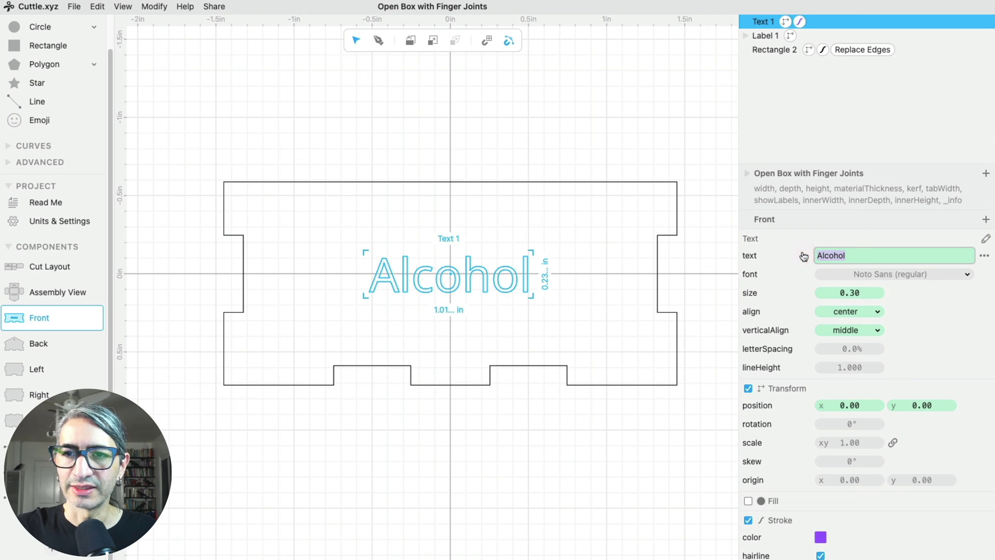
type("Acetone")
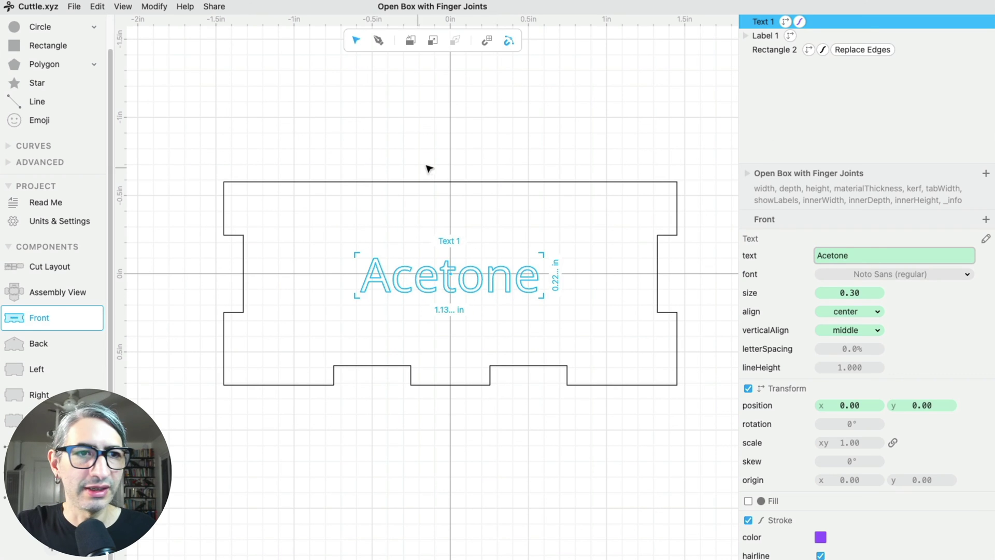
left_click(418, 124)
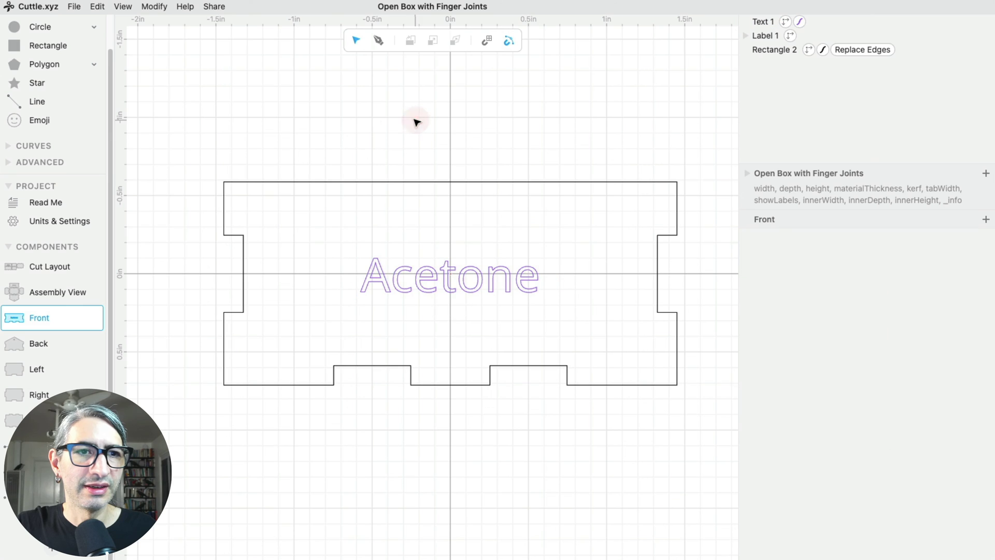
left_click(62, 295)
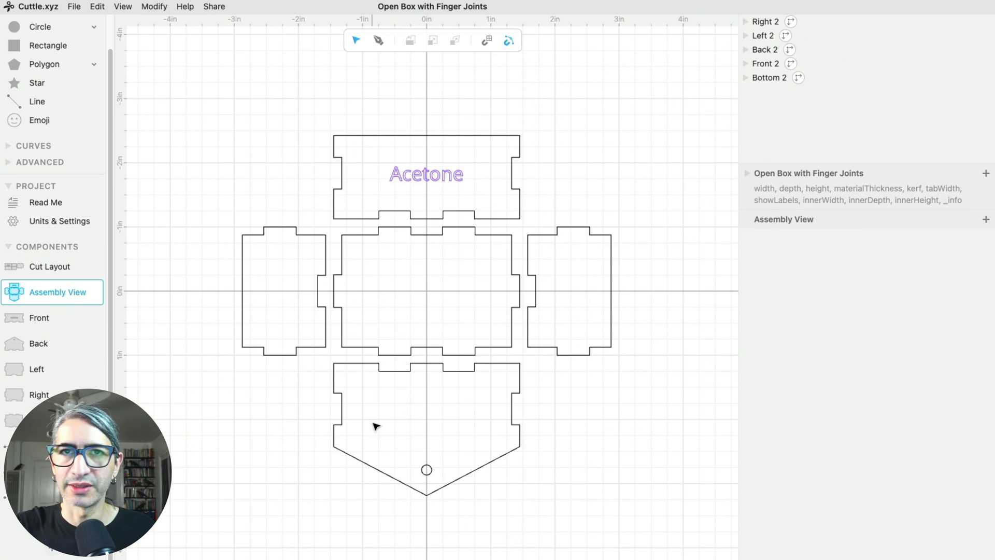